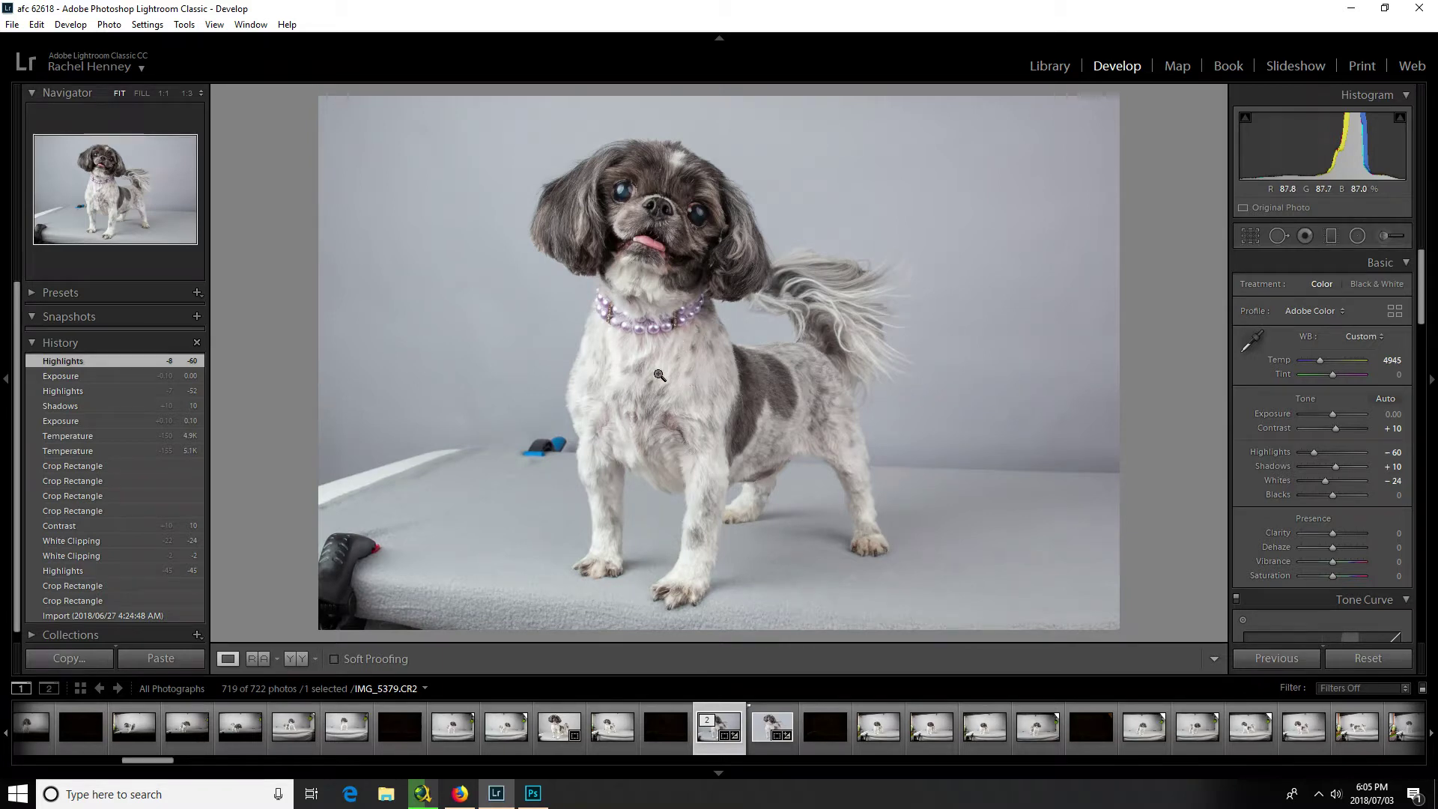
Open the dog photo from Lightroom in Adobe Photoshop CC 2018 and duplicate its background layer.
right_click(654, 245)
mouse_move(752, 373)
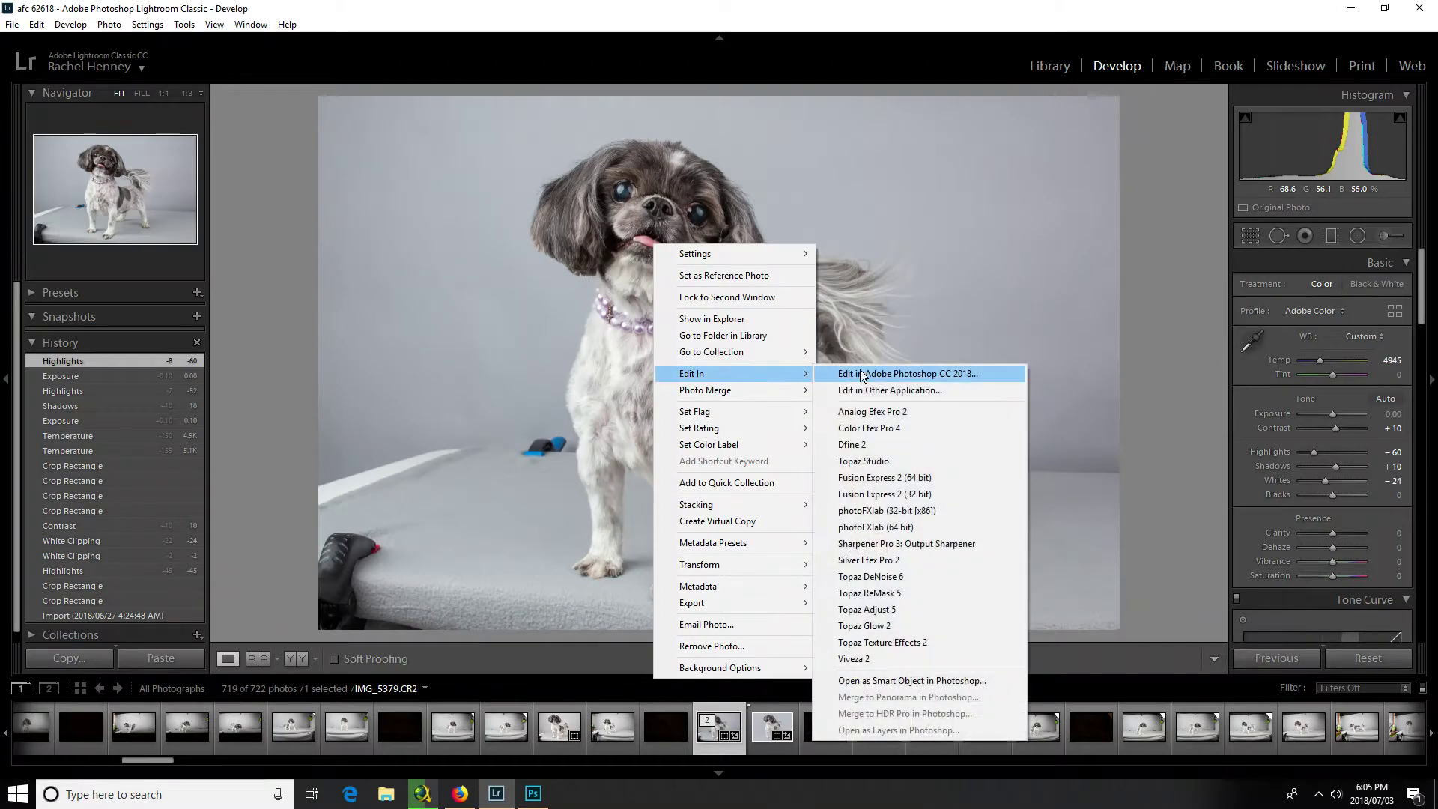
left_click(931, 372)
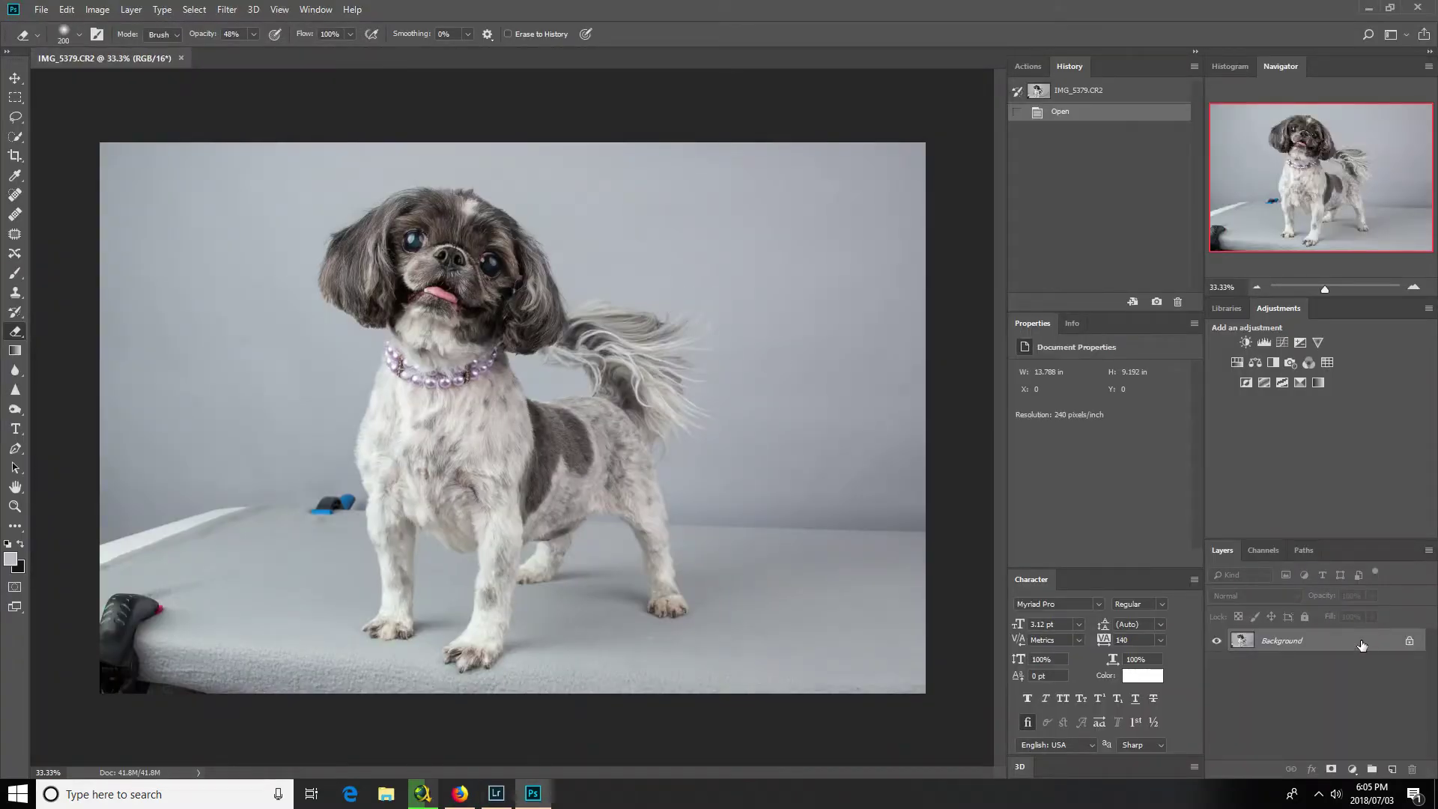
left_click_drag(1362, 645, 1392, 769)
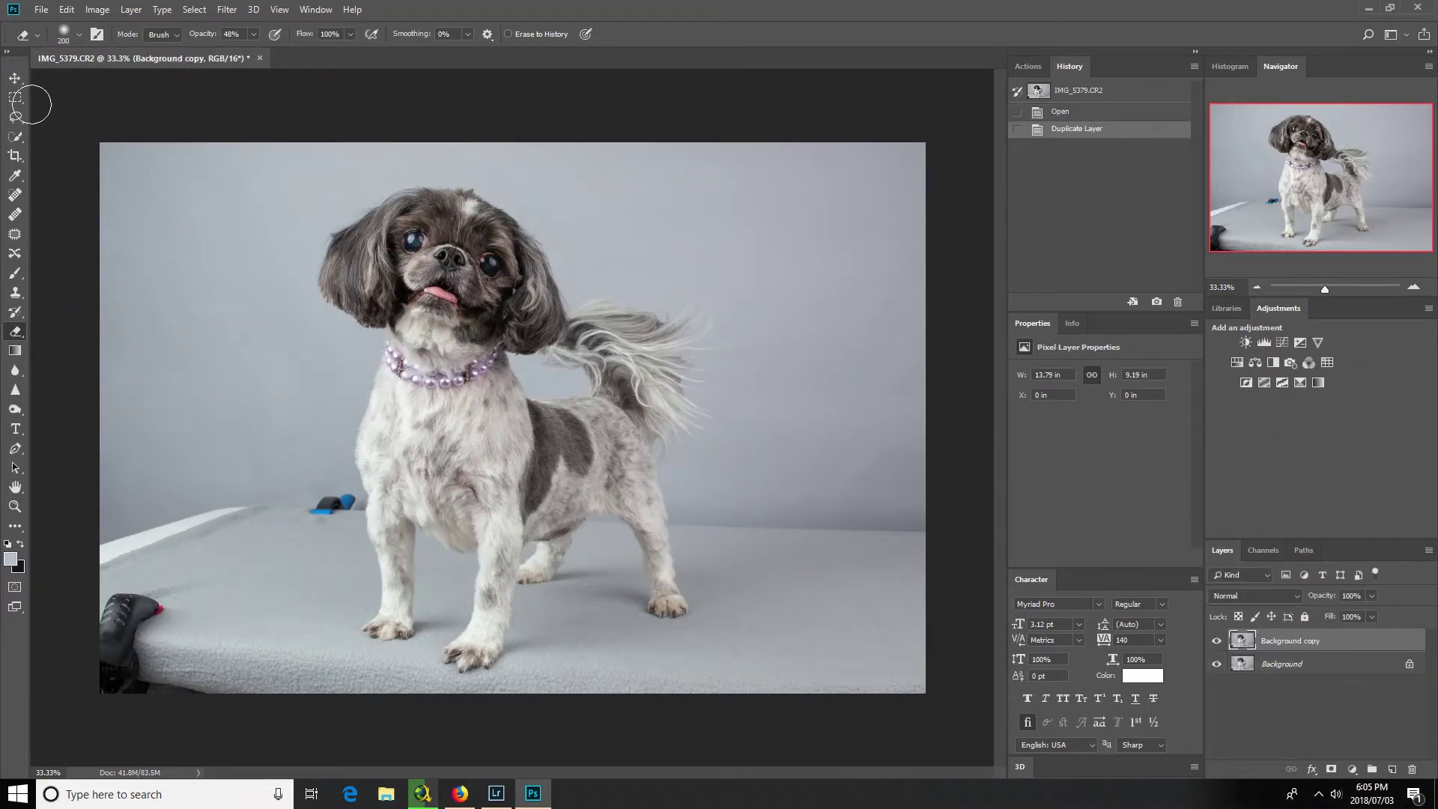
Select the dog with Select Subject and invert the selection in Select and Mask.
left_click(15, 138)
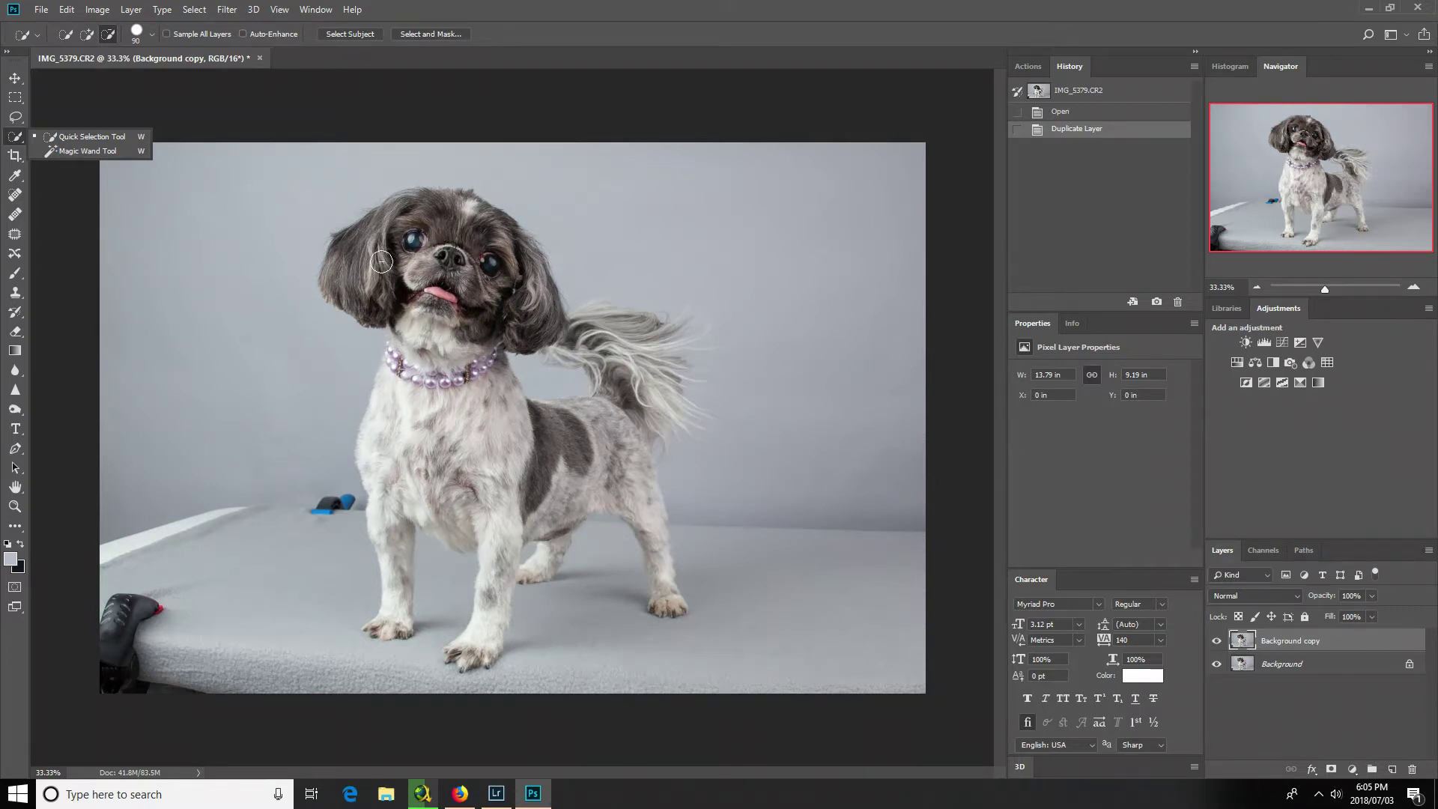
left_click(345, 36)
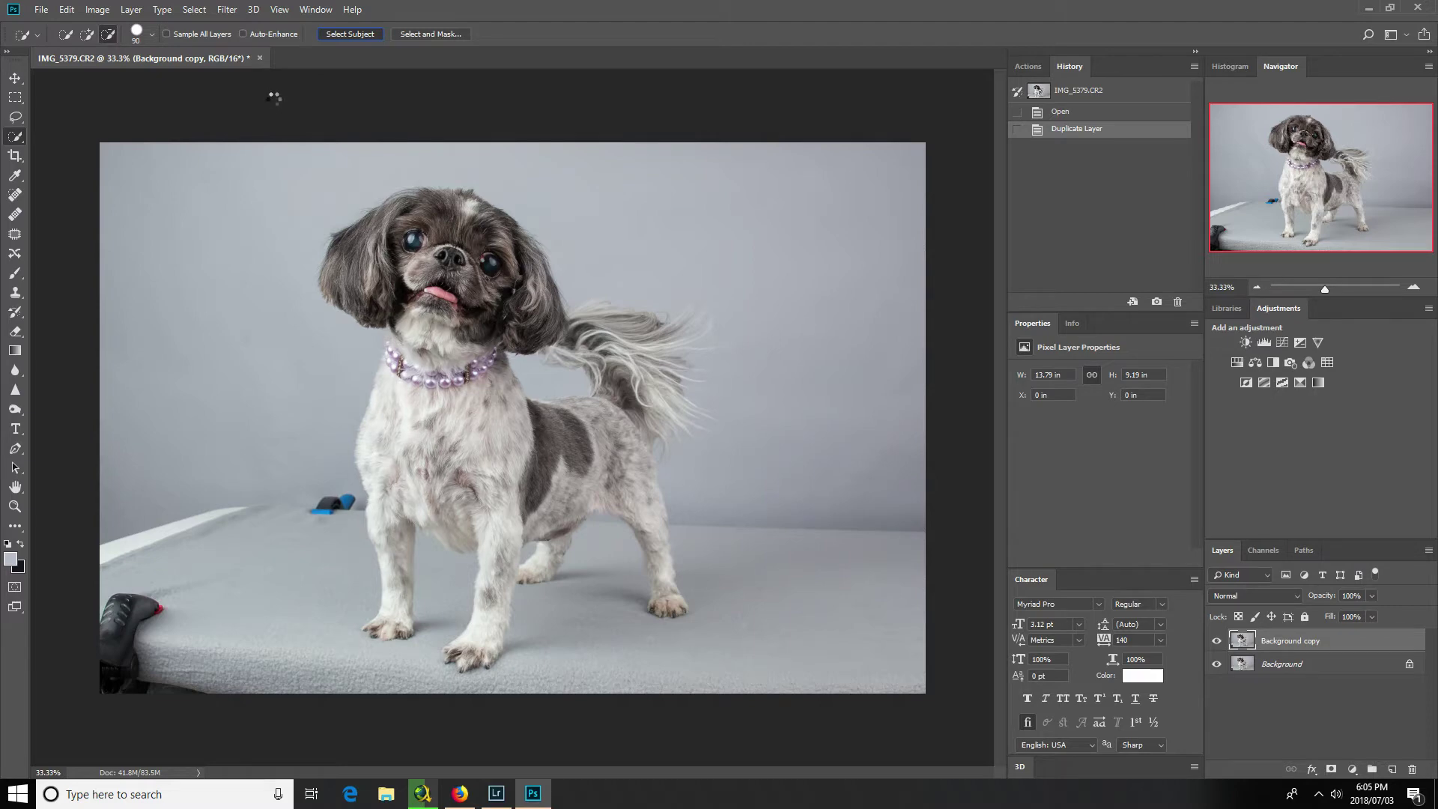
left_click(424, 33)
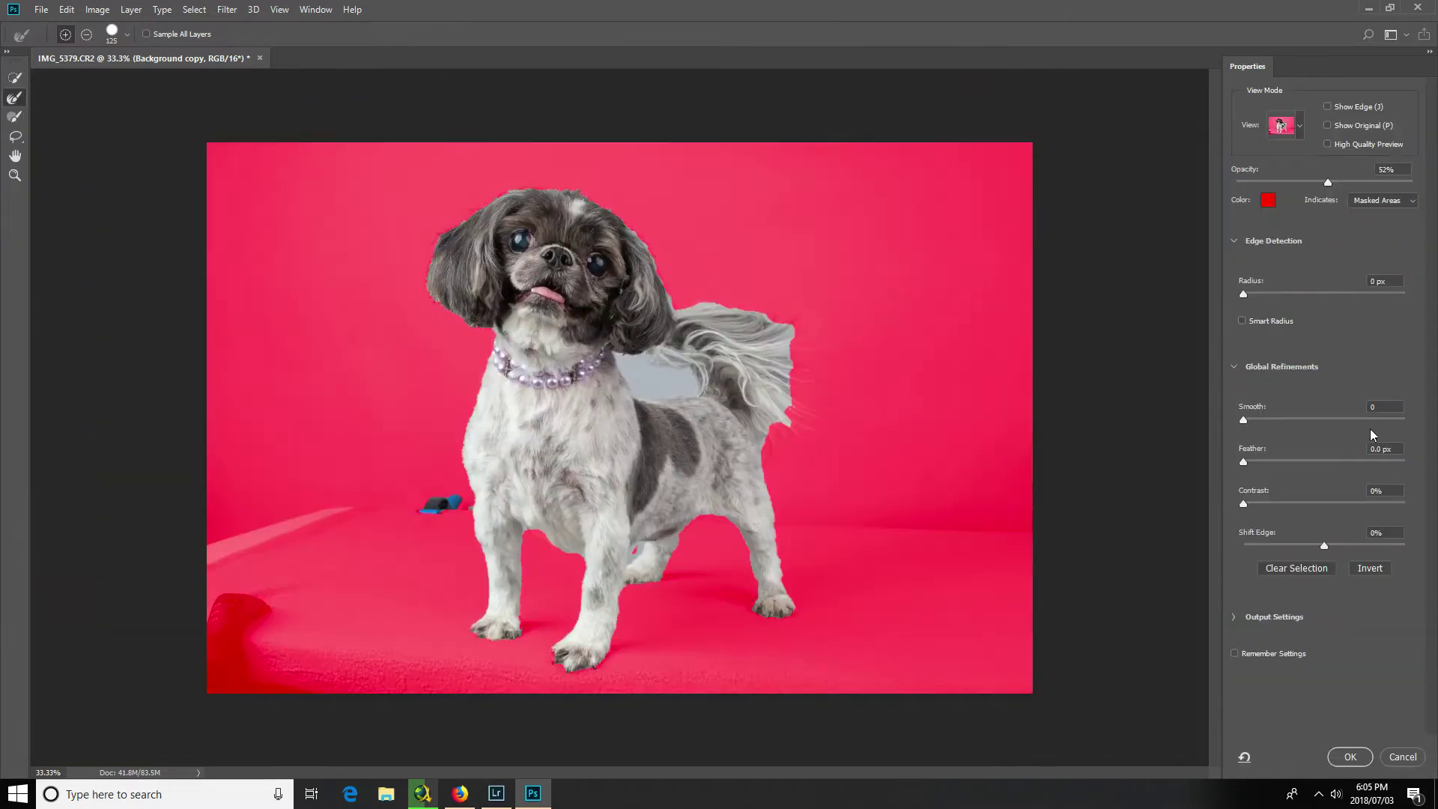
left_click(1381, 568)
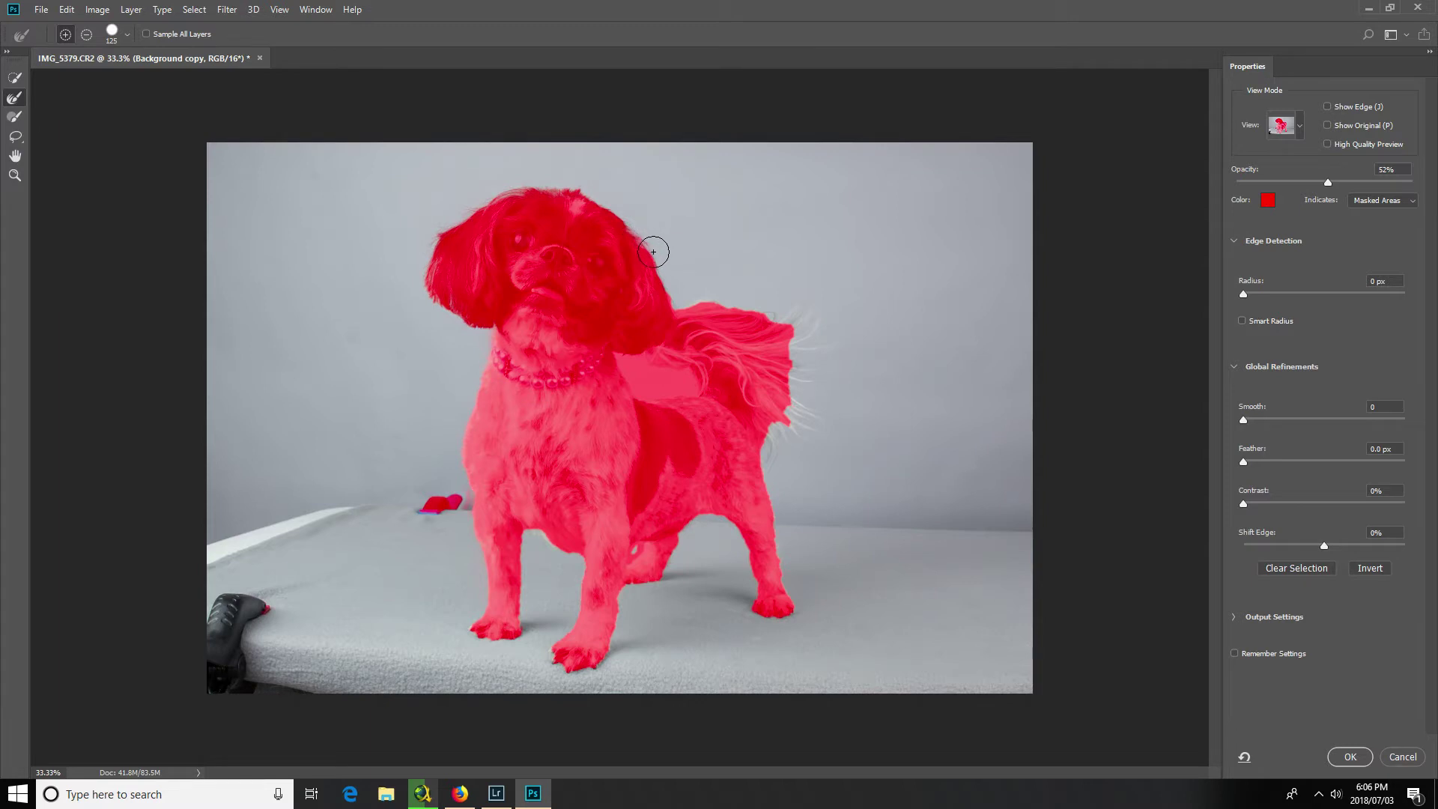
Refine the selection edge around the dog's outline, its tail hair and the gap below the tail, and apply the result.
mouse_move(674, 282)
left_mouse_down()
mouse_move(793, 305)
mouse_move(770, 313)
mouse_move(814, 323)
mouse_move(787, 344)
mouse_move(818, 344)
mouse_move(784, 353)
mouse_move(827, 369)
mouse_move(790, 370)
mouse_move(808, 432)
mouse_move(788, 425)
mouse_move(768, 447)
mouse_move(790, 615)
mouse_move(757, 603)
mouse_move(706, 522)
mouse_move(673, 567)
mouse_move(630, 578)
mouse_move(636, 543)
mouse_move(594, 665)
mouse_move(559, 662)
mouse_move(575, 573)
mouse_move(533, 538)
mouse_move(543, 547)
mouse_move(529, 548)
mouse_move(519, 632)
mouse_move(478, 627)
left_mouse_up()
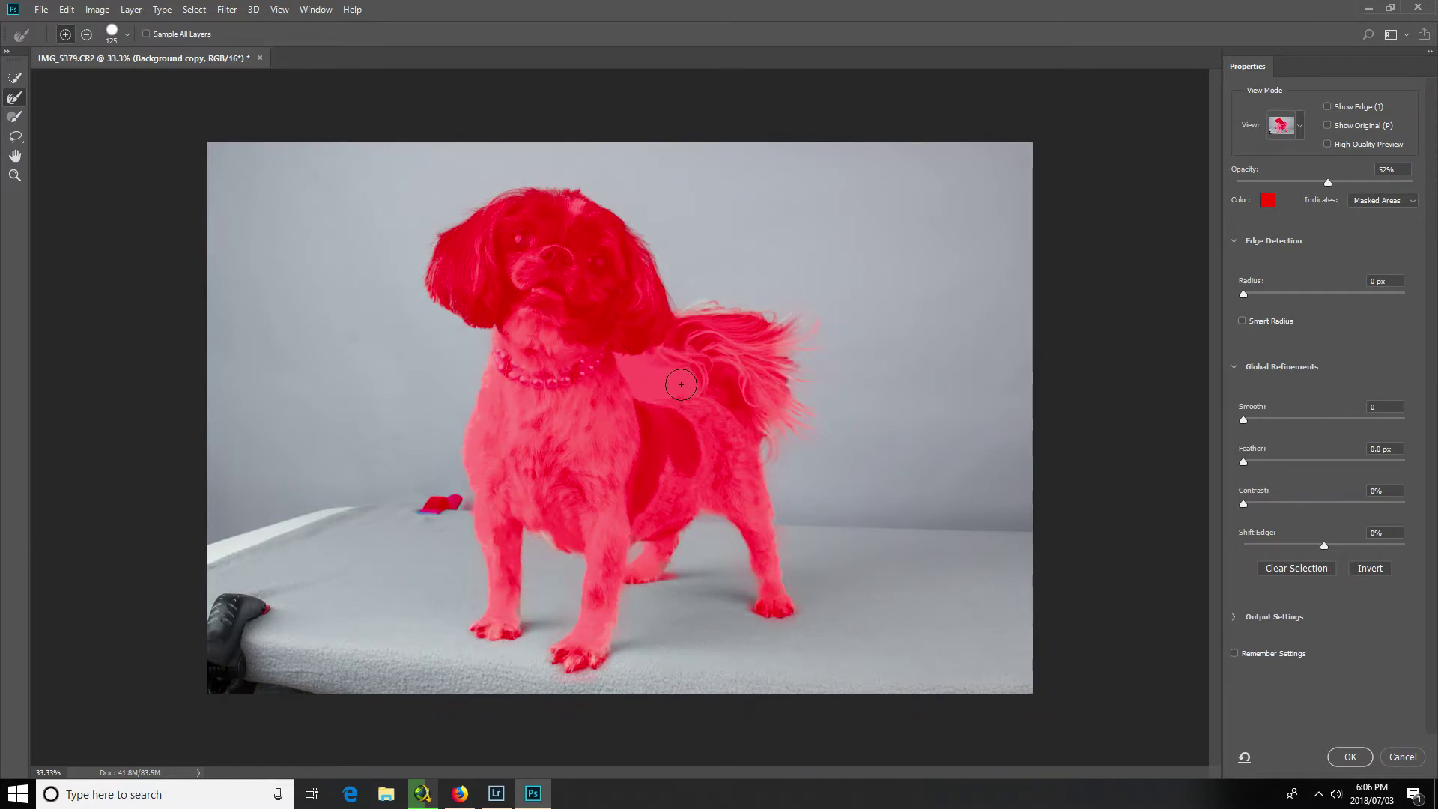
left_click_drag(642, 388, 684, 378)
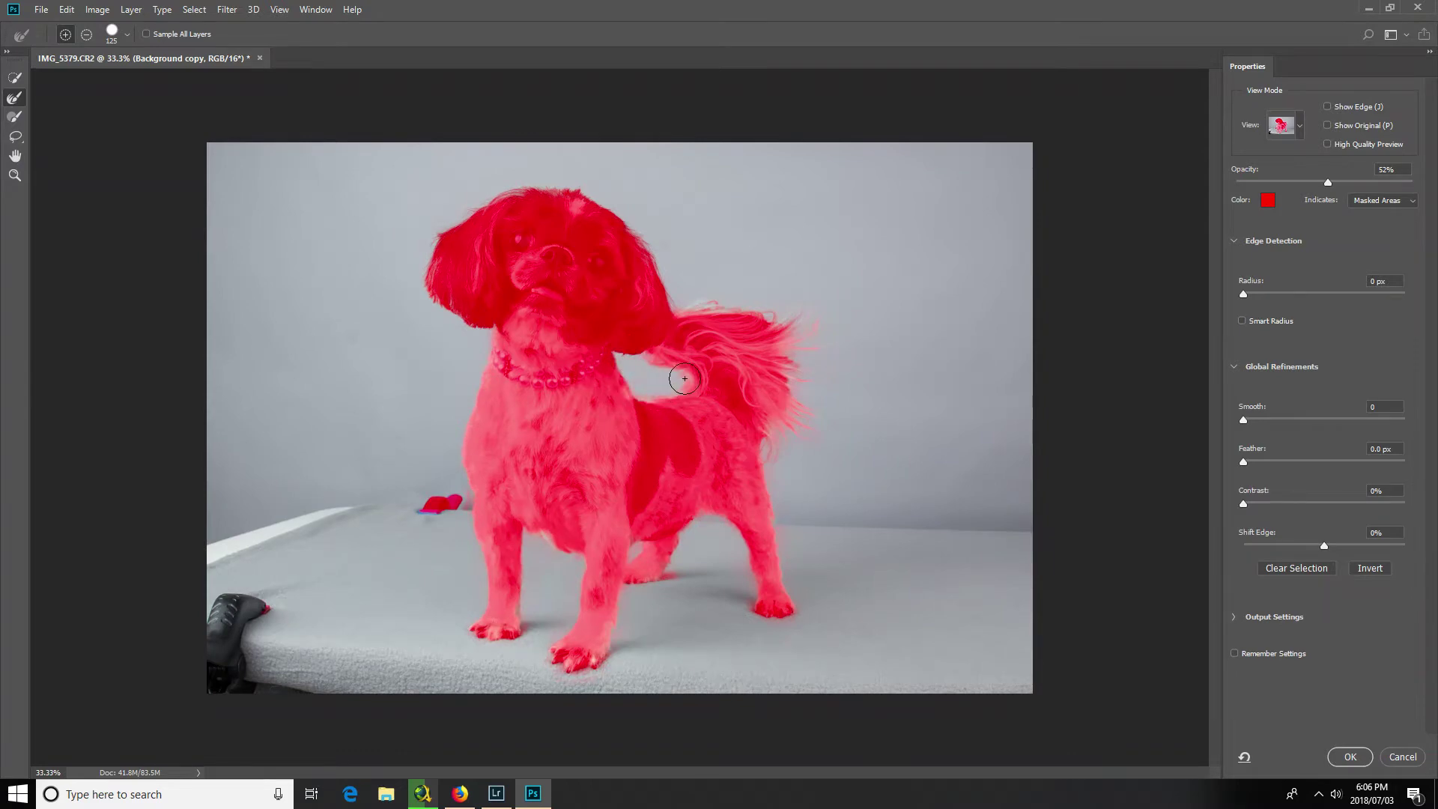
left_click(1349, 756)
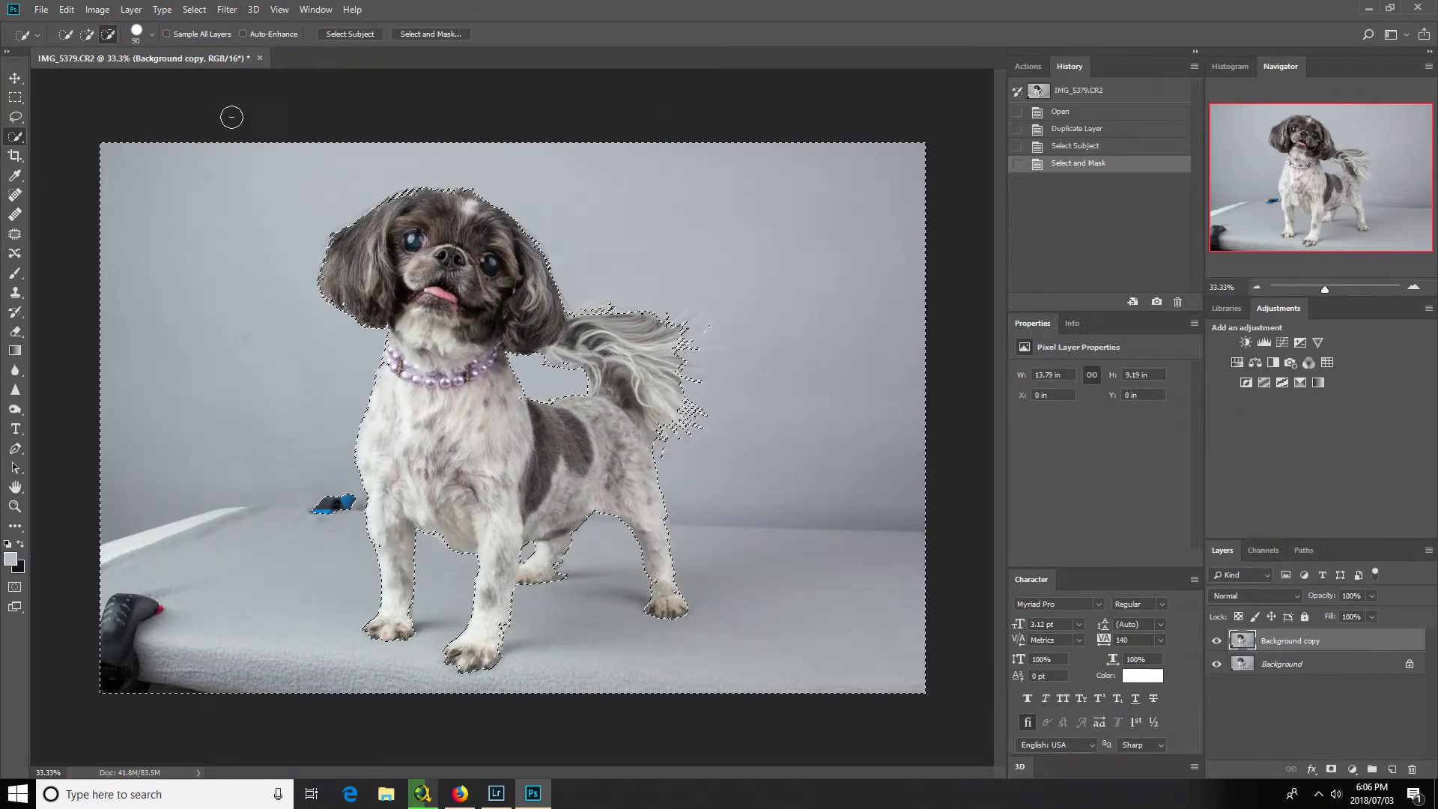
Subtract the tail hair, ear, chest, legs and paws from the background selection with the Quick Selection tool.
left_click(600, 318)
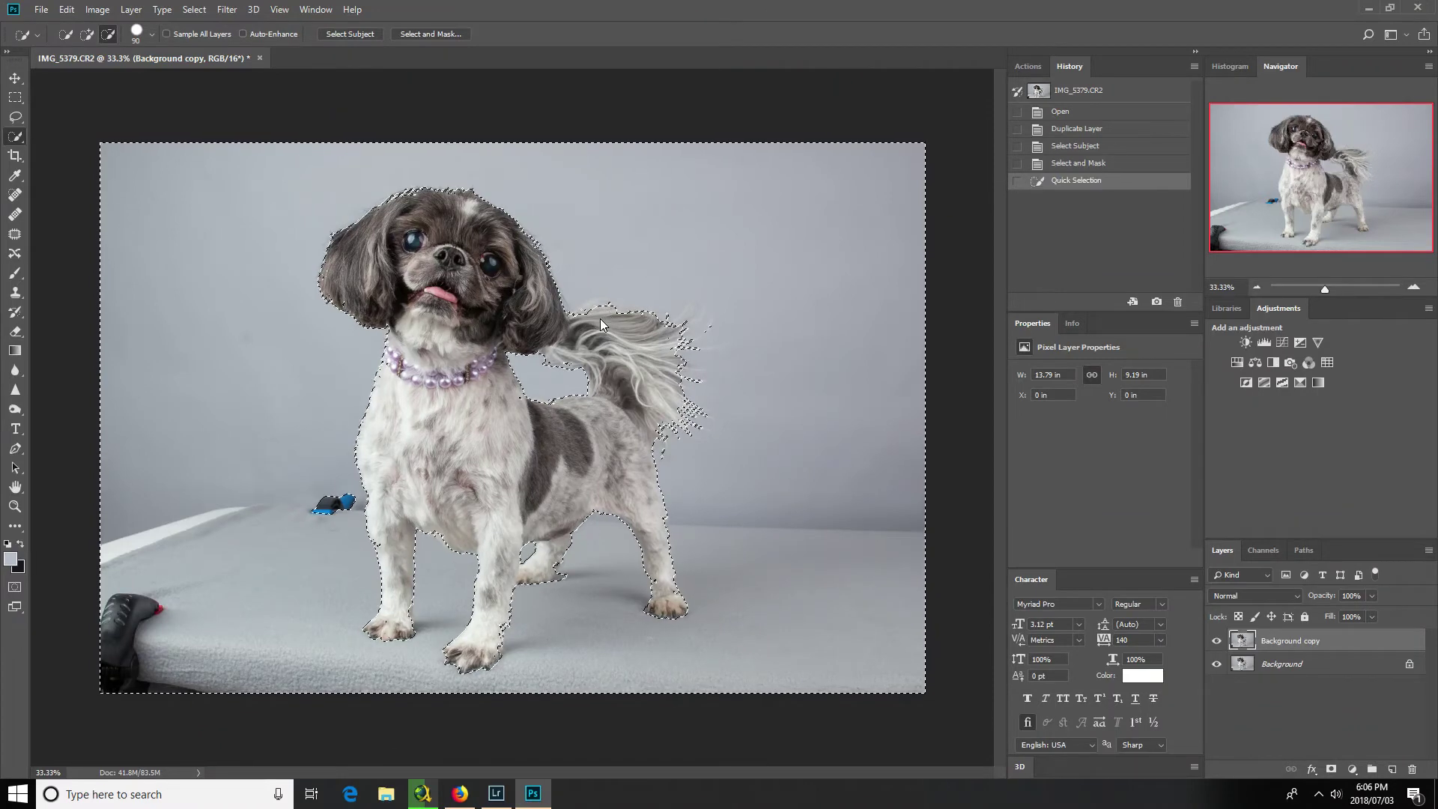
left_click(598, 314)
left_click(588, 315)
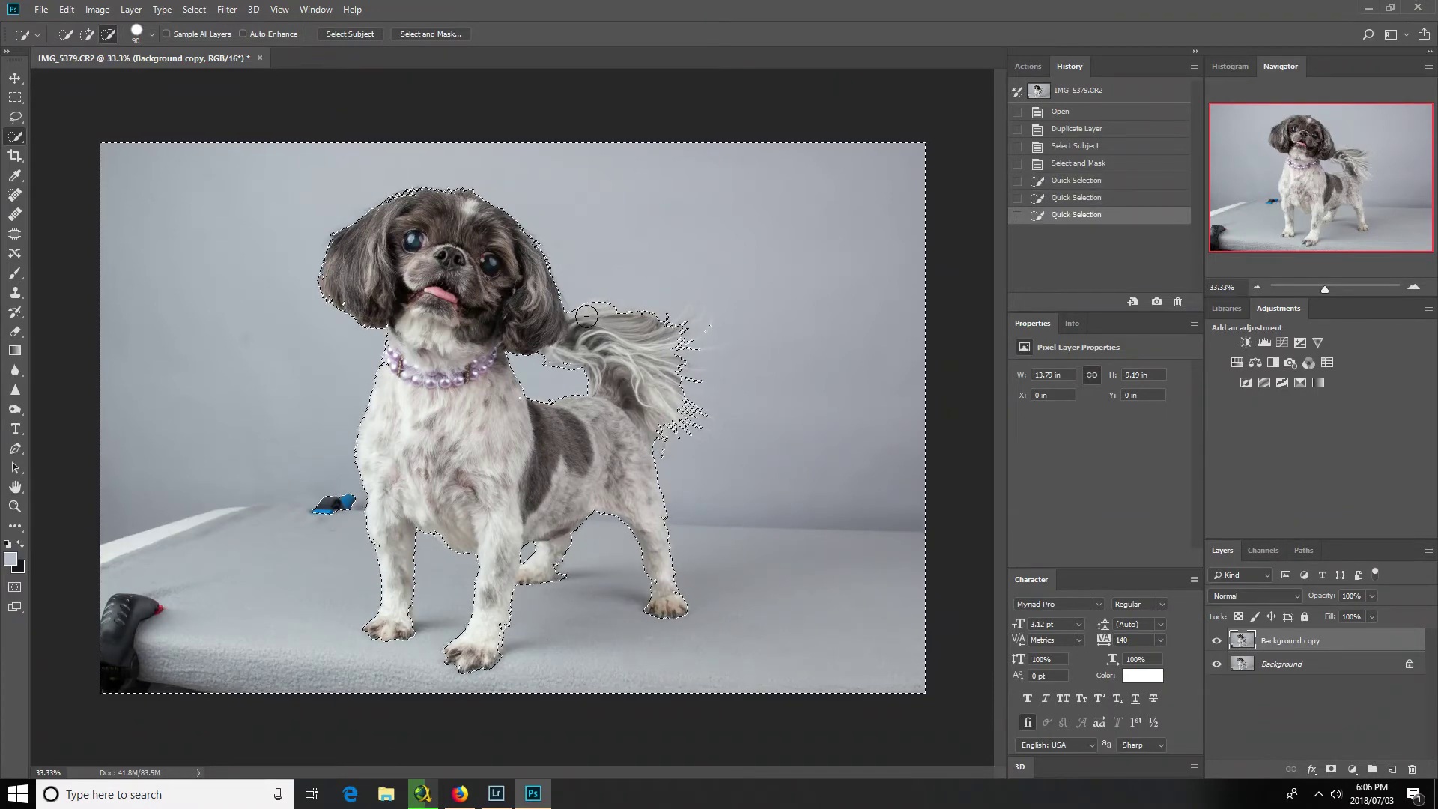
left_click(599, 308)
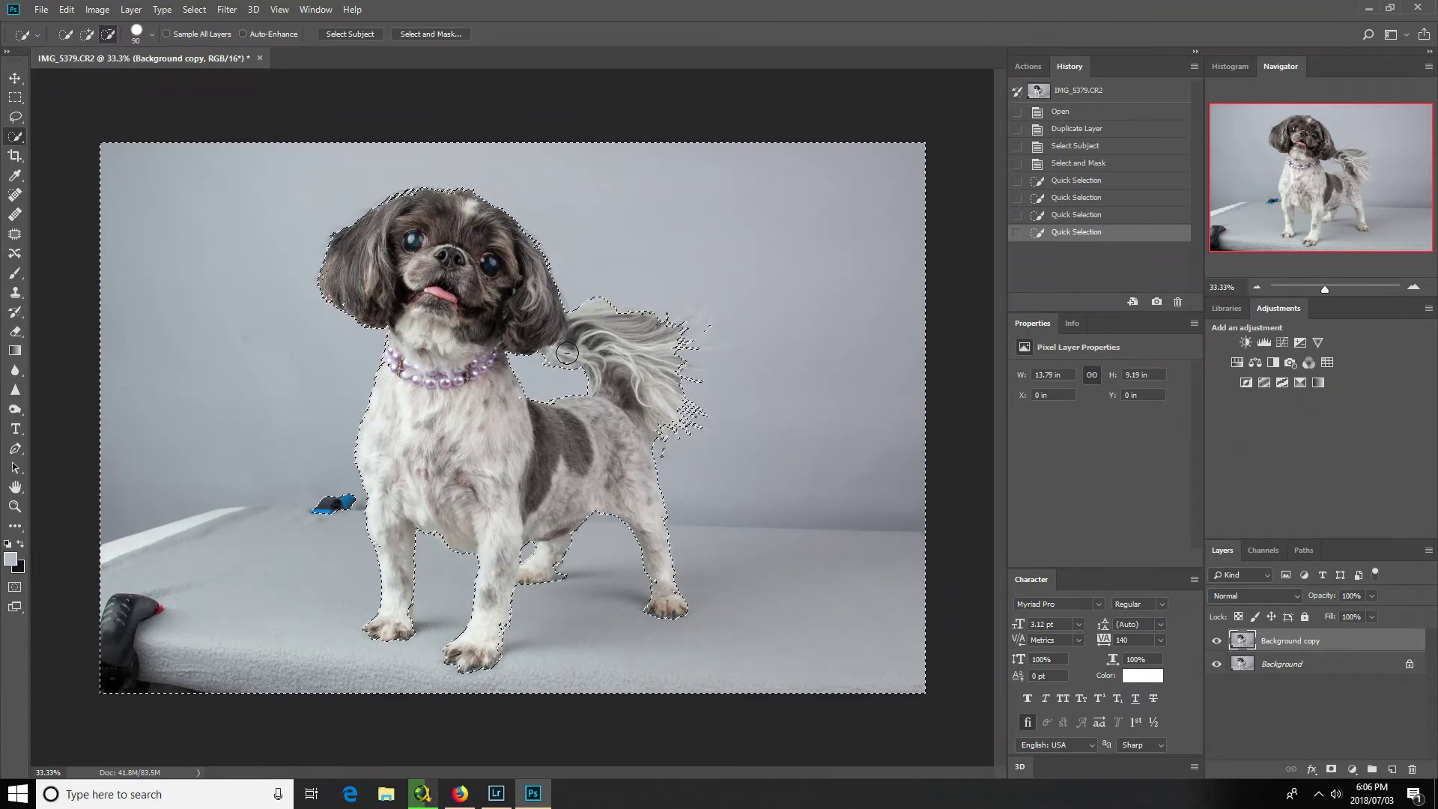
left_click_drag(567, 352, 593, 376)
left_click_drag(514, 406, 506, 435)
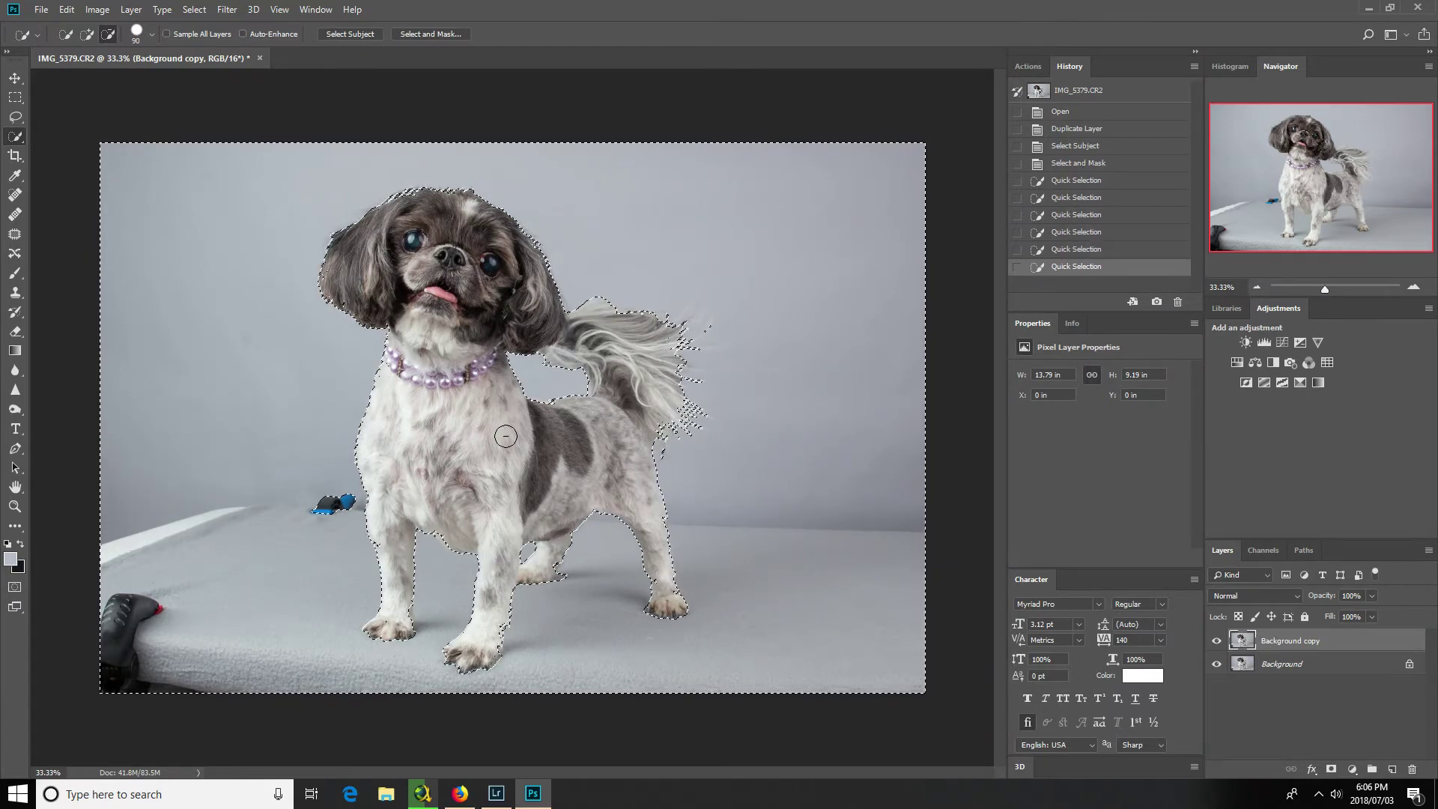
left_click_drag(346, 283, 347, 276)
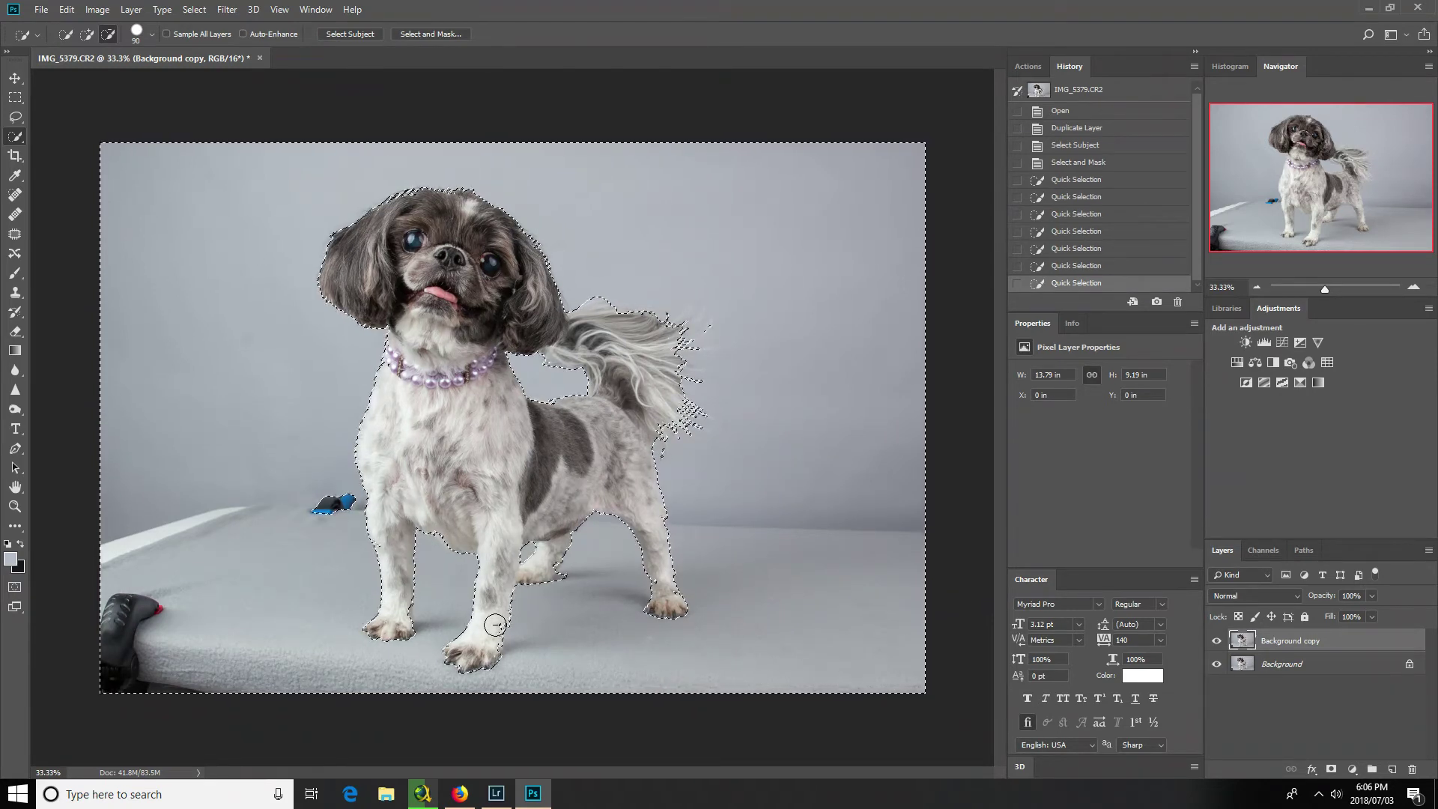
left_click_drag(495, 625, 492, 642)
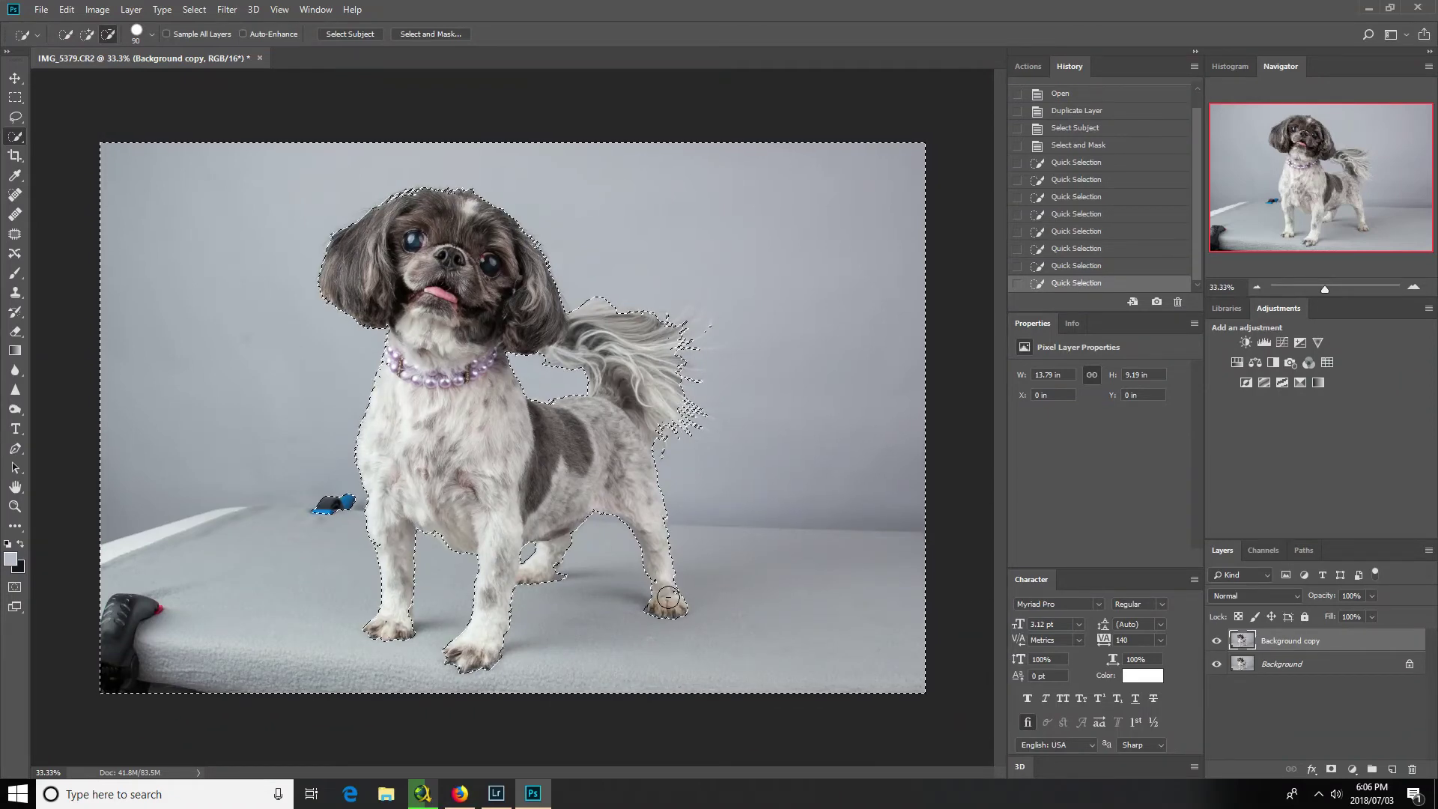
left_click_drag(667, 595, 665, 591)
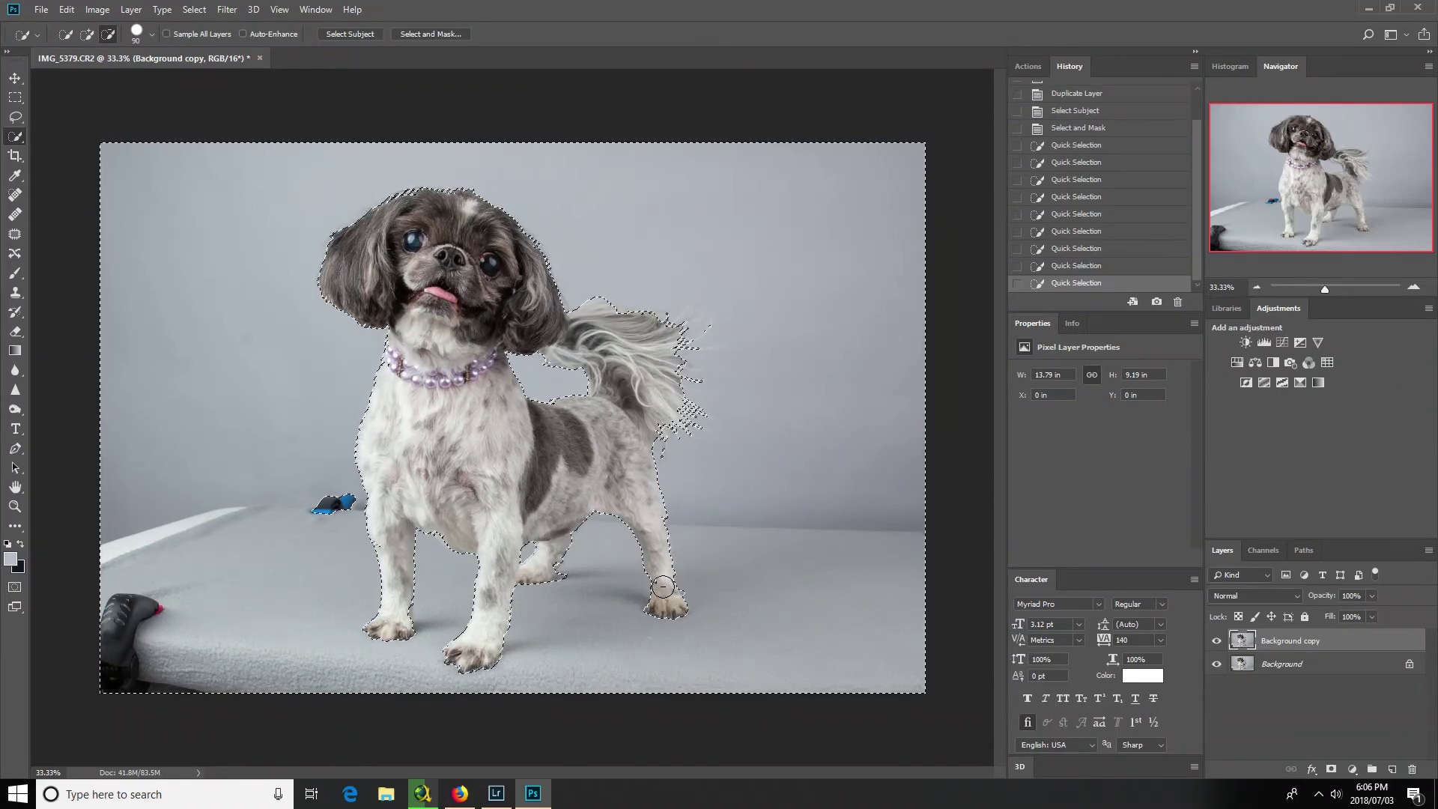
left_click_drag(661, 579, 687, 630)
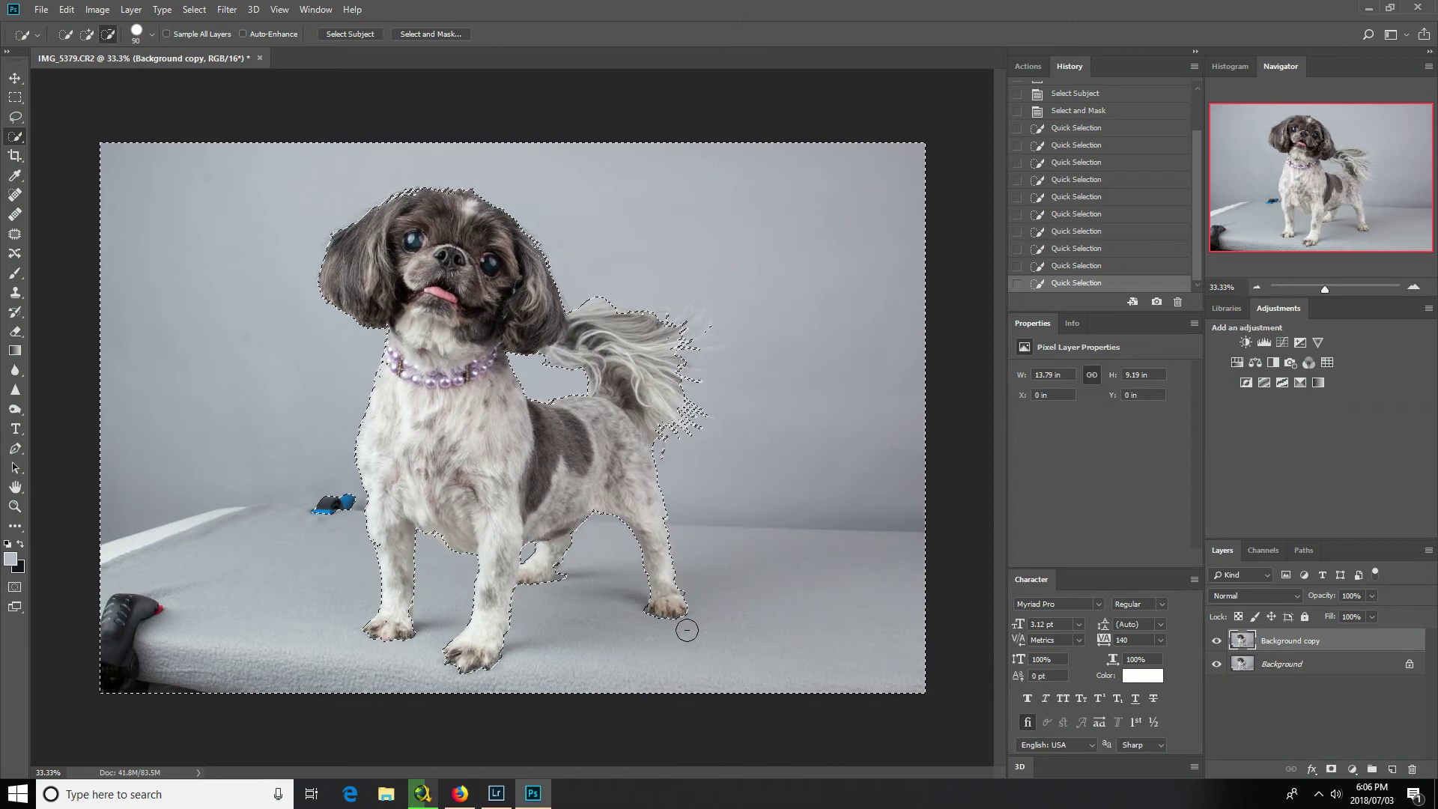
left_click_drag(388, 539, 390, 544)
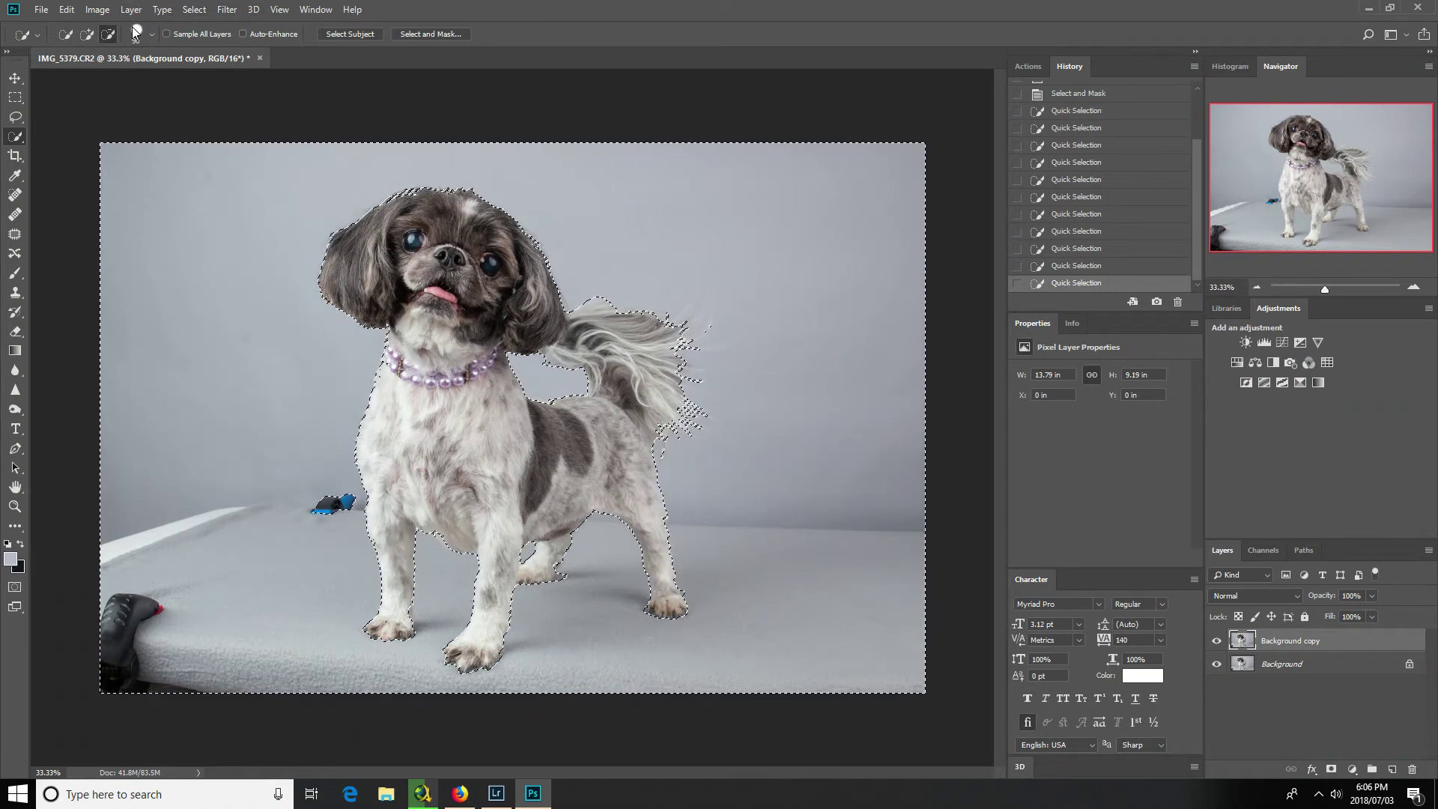
Add the blue object on the table beside the dog to the selection with the Quick Selection tool.
left_click(89, 34)
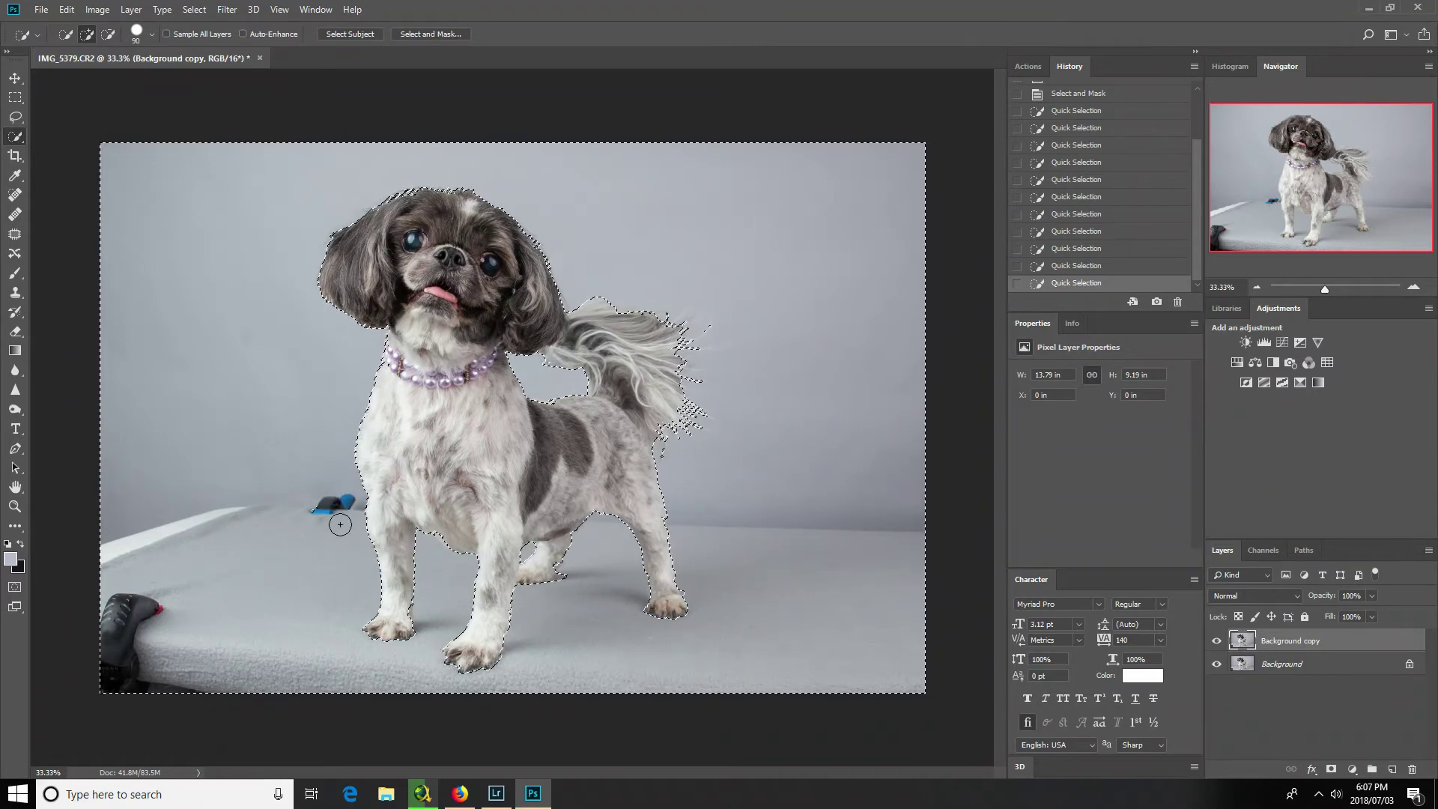
left_click_drag(539, 561, 666, 600)
left_click(226, 9)
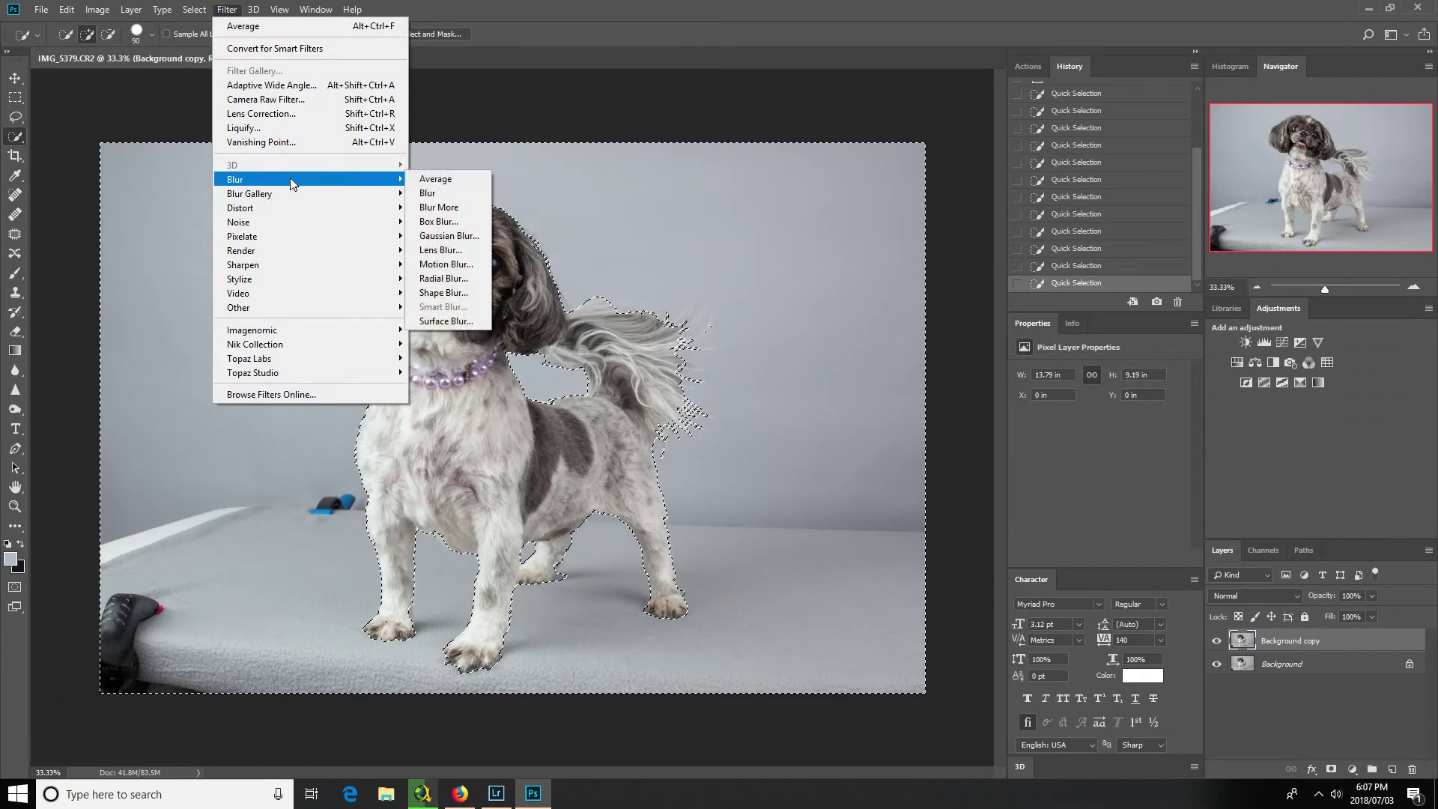
left_click(698, 88)
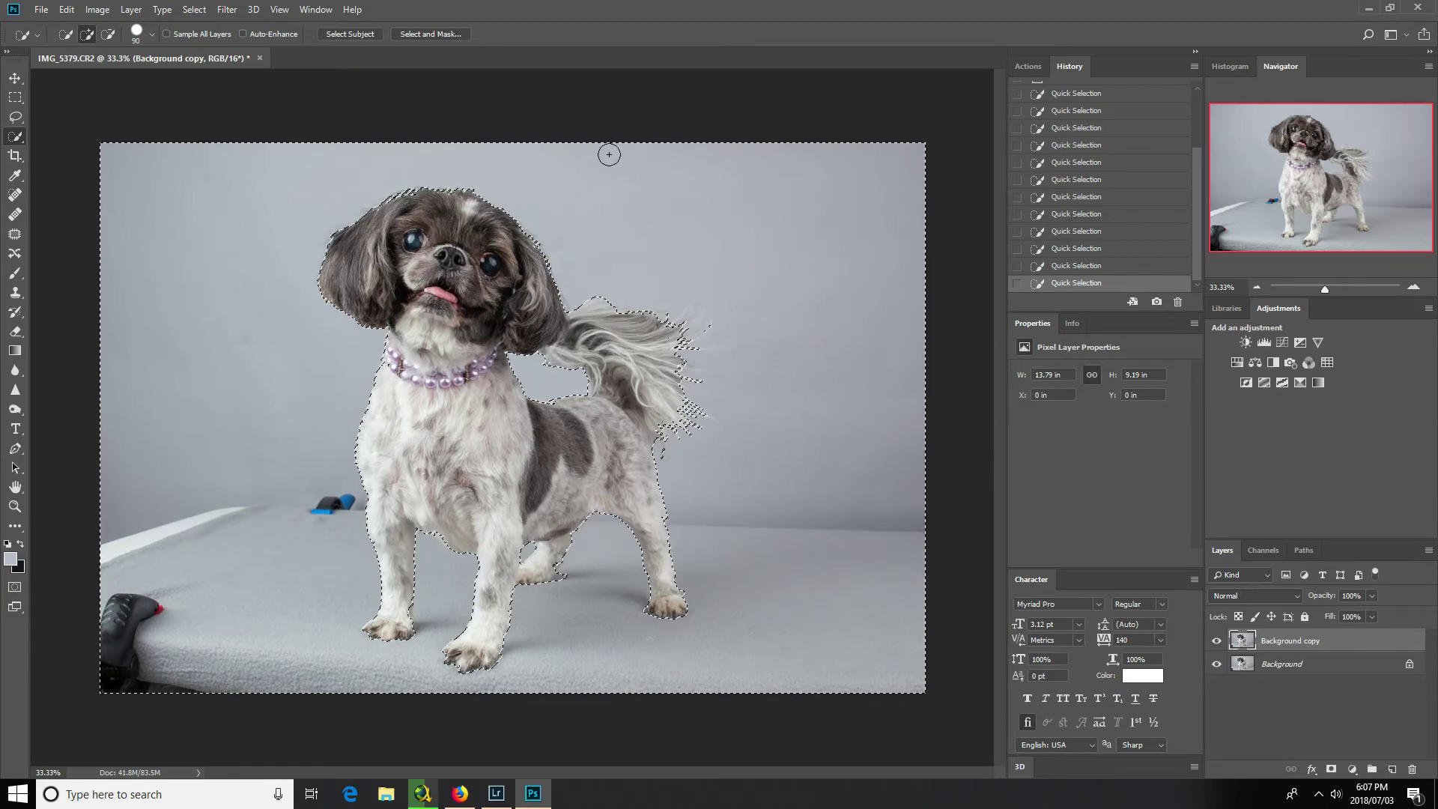
left_click(188, 9)
left_click(204, 70)
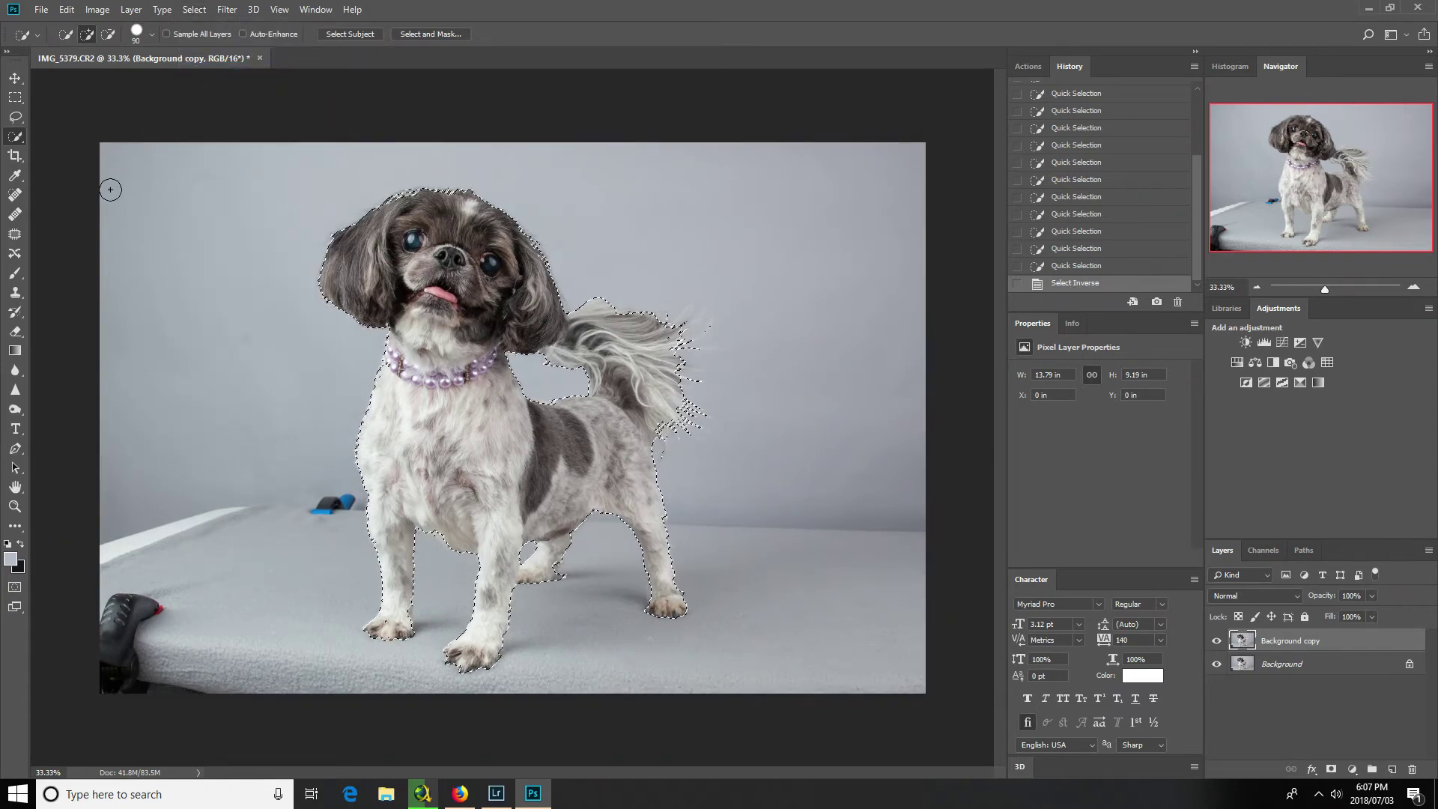
left_click(192, 10)
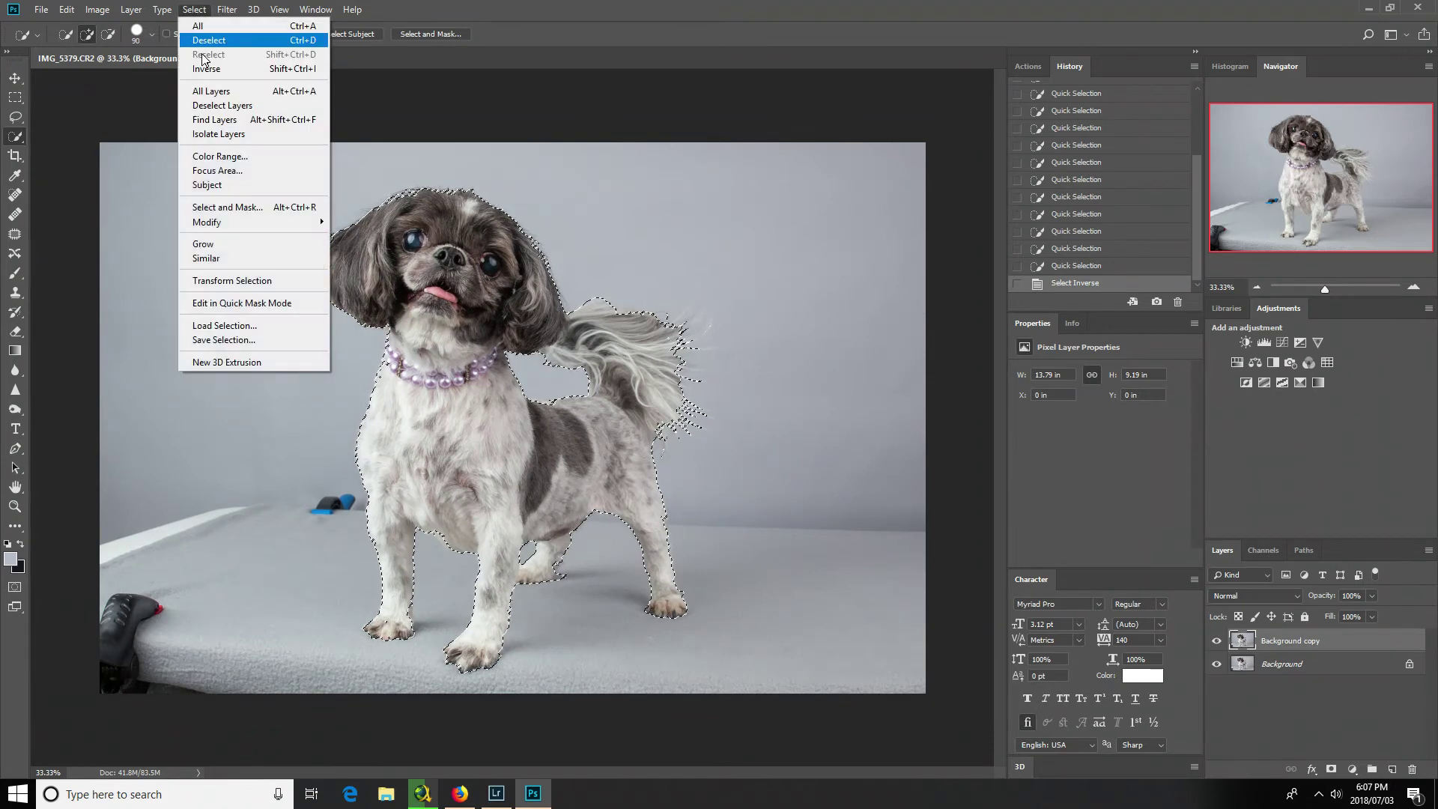
left_click(206, 69)
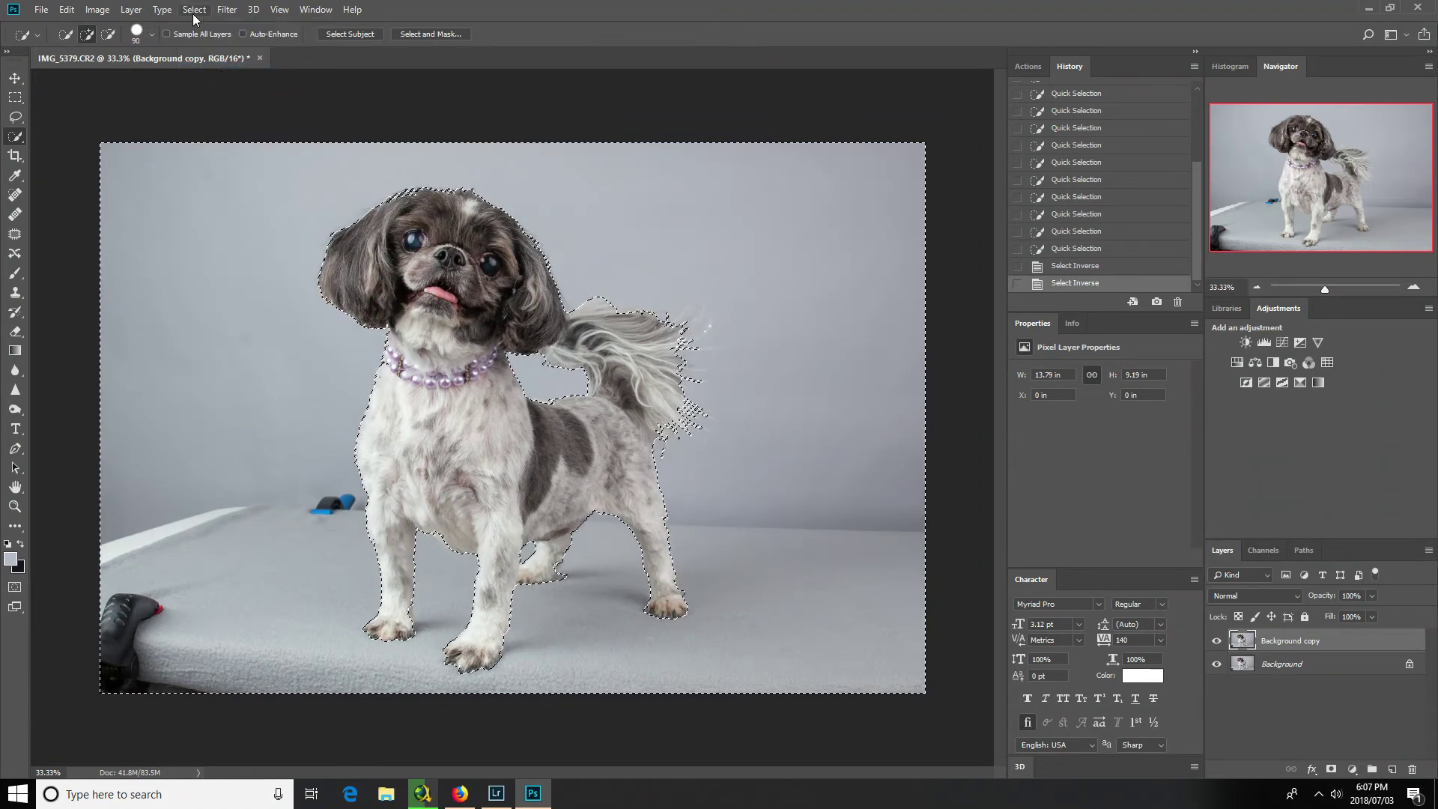
Apply the Average blur filter to the selected background and add a layer mask from the selection.
left_click(224, 10)
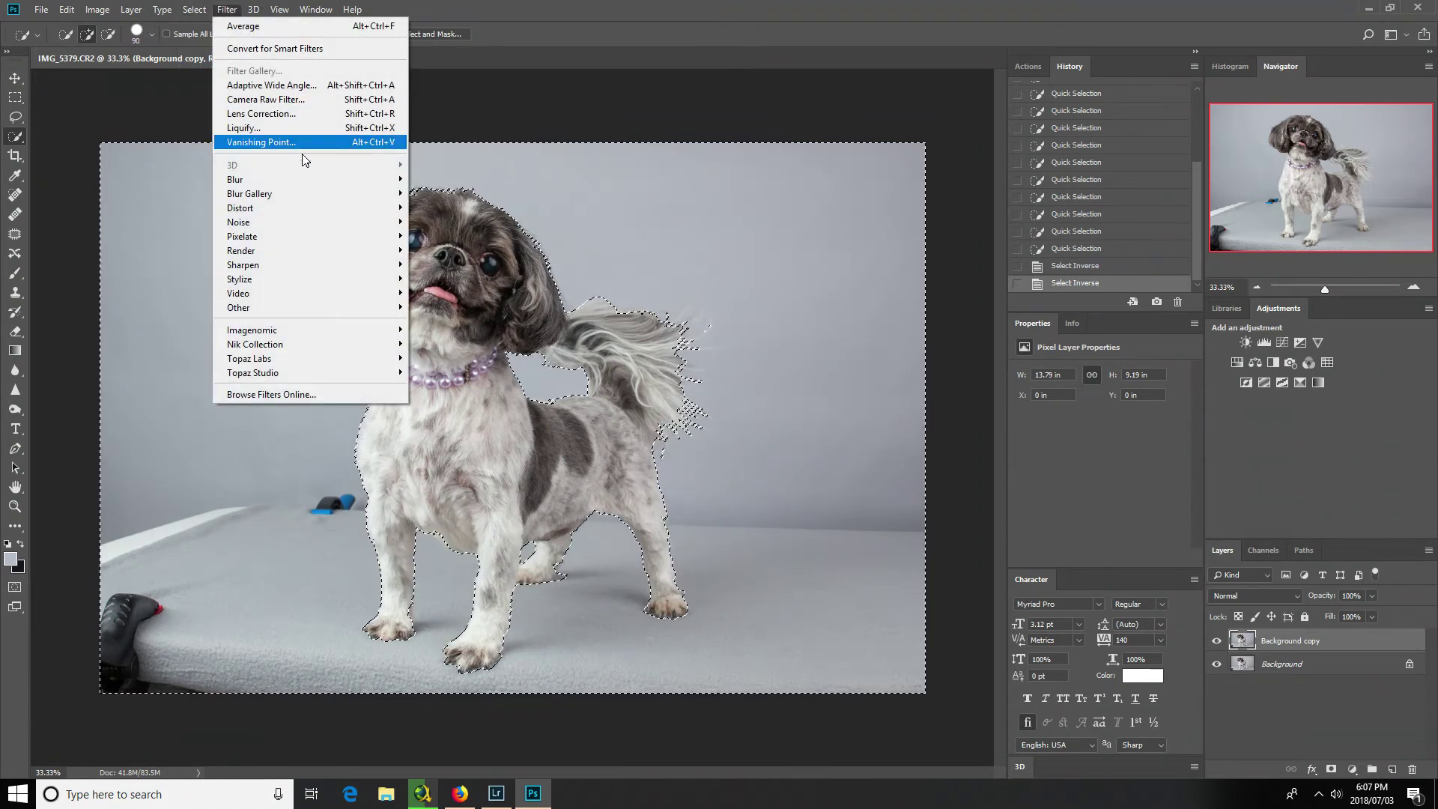
mouse_move(308, 185)
left_click(435, 180)
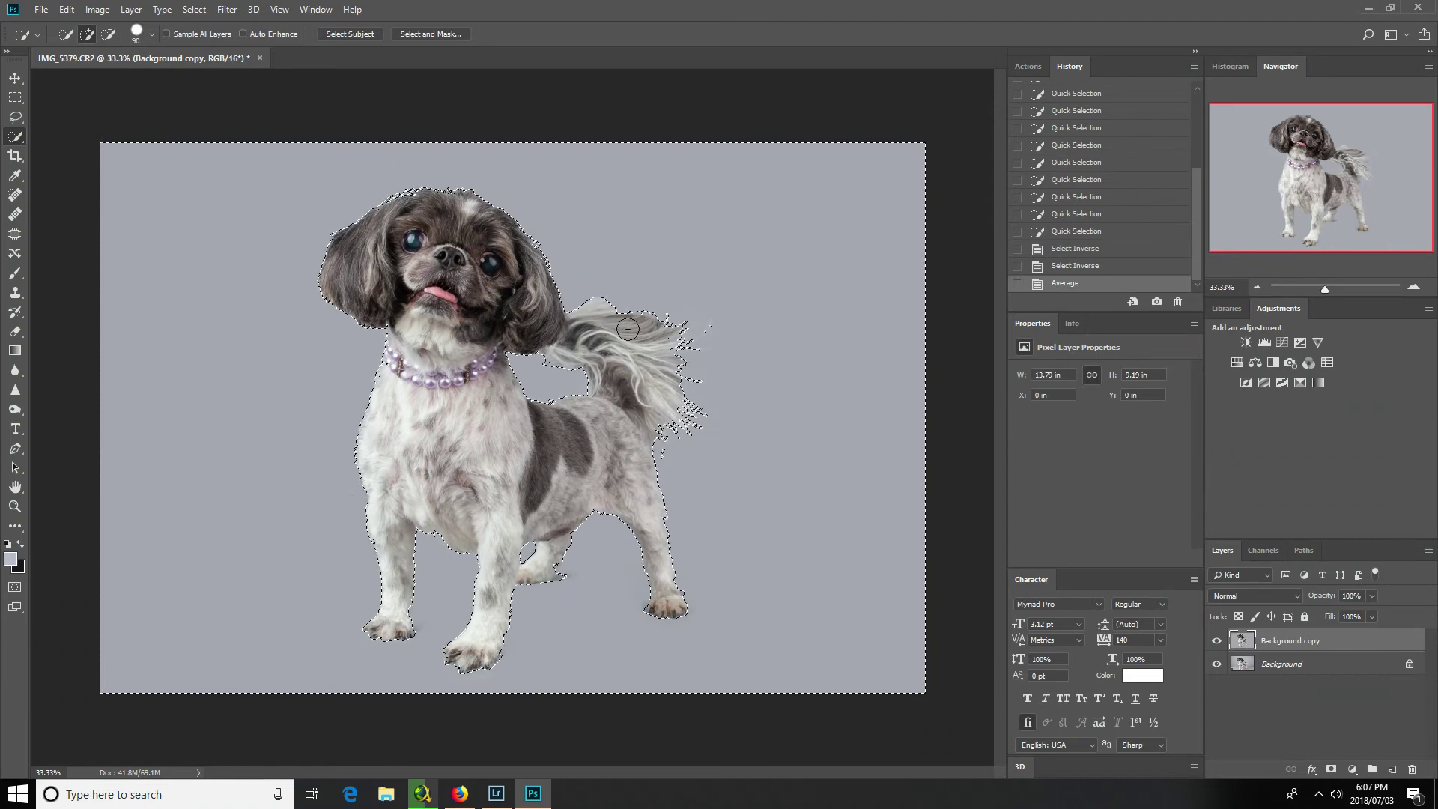
left_click(1330, 769)
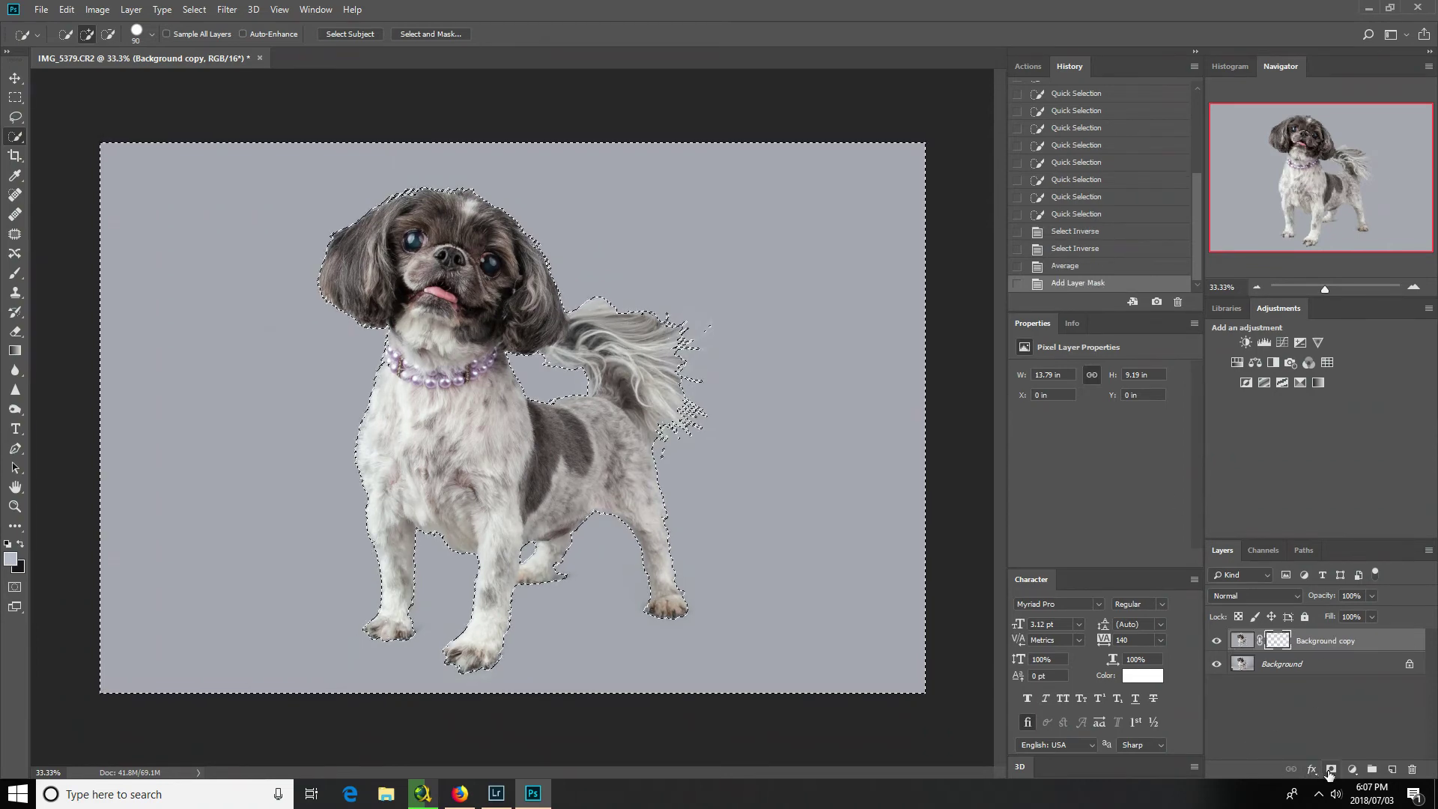
Erase the layer mask around the paws and across the table area with the Eraser at 62% opacity, enlarging the brush to 700.
left_click(14, 334)
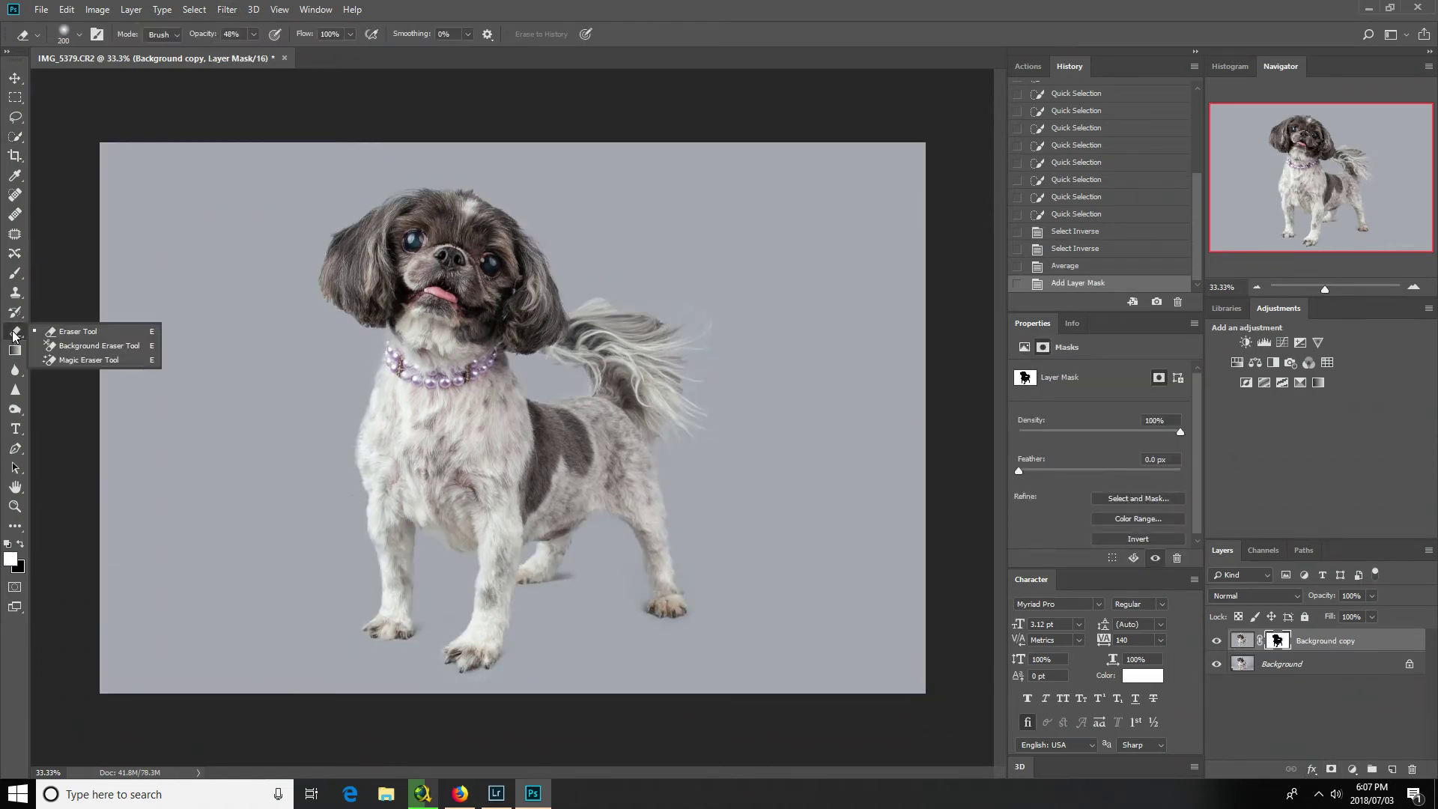
left_click(253, 35)
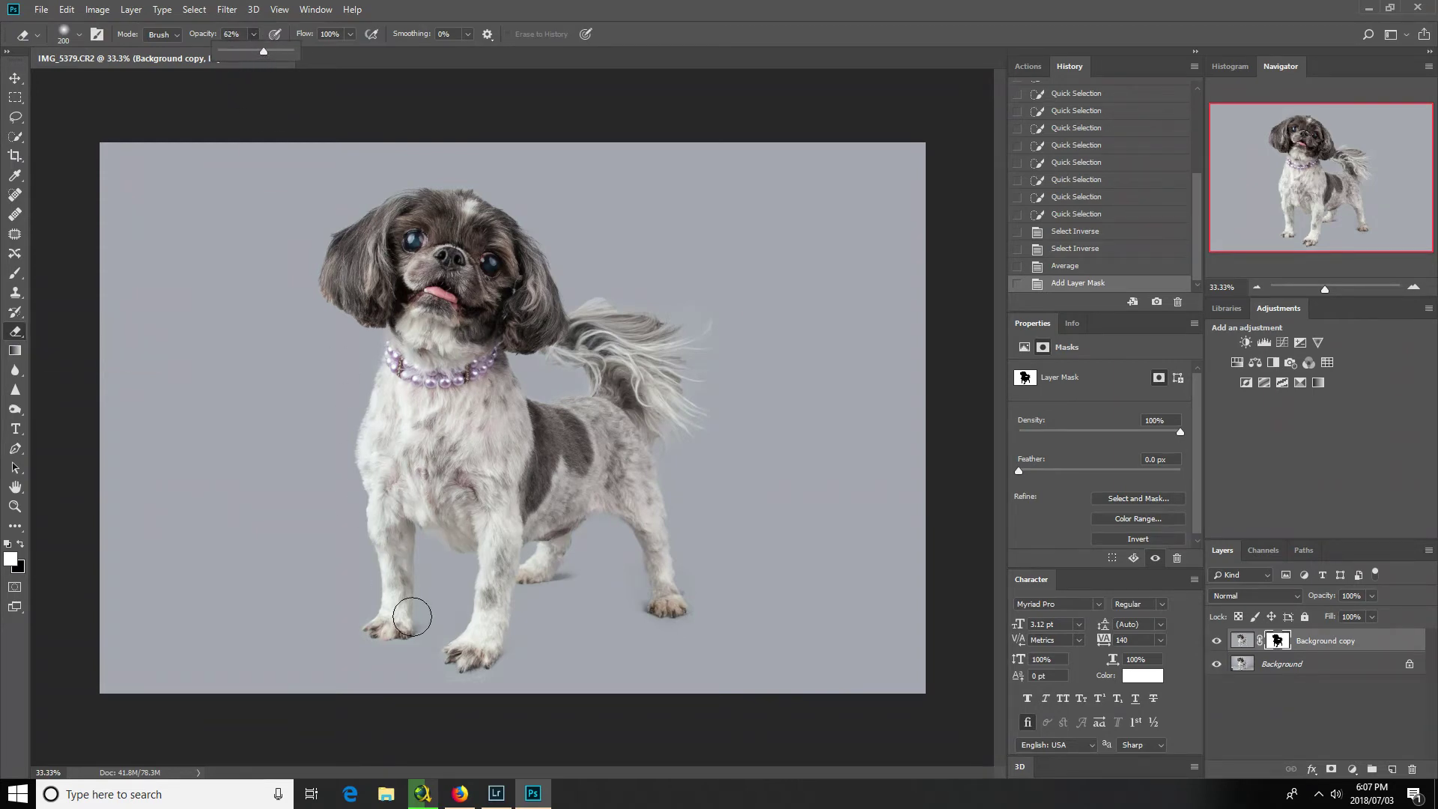
key("bracketright")
key("bracketright")
key("bracketright")
key("bracketright")
key("bracketright")
key("bracketright")
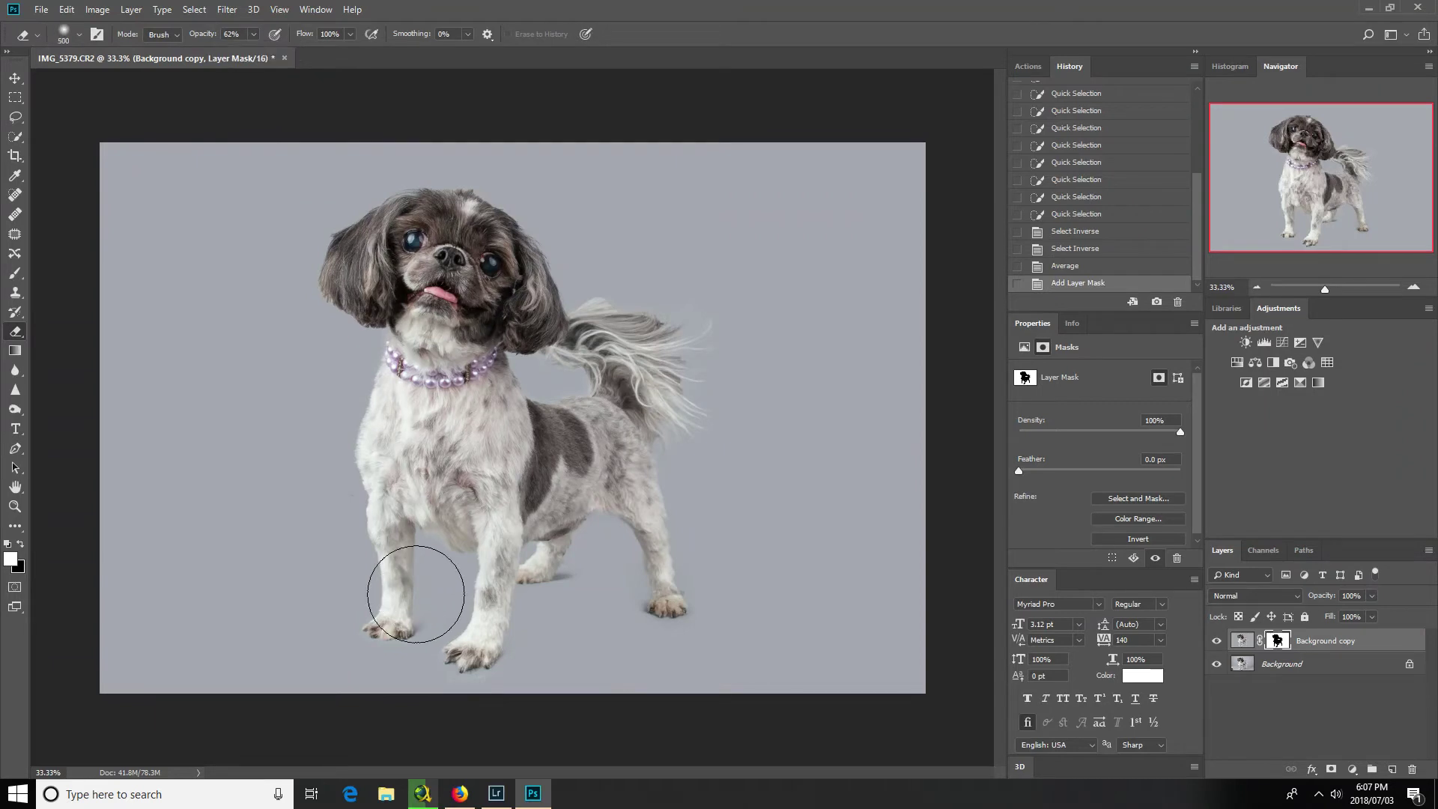
left_click_drag(873, 604, 431, 606)
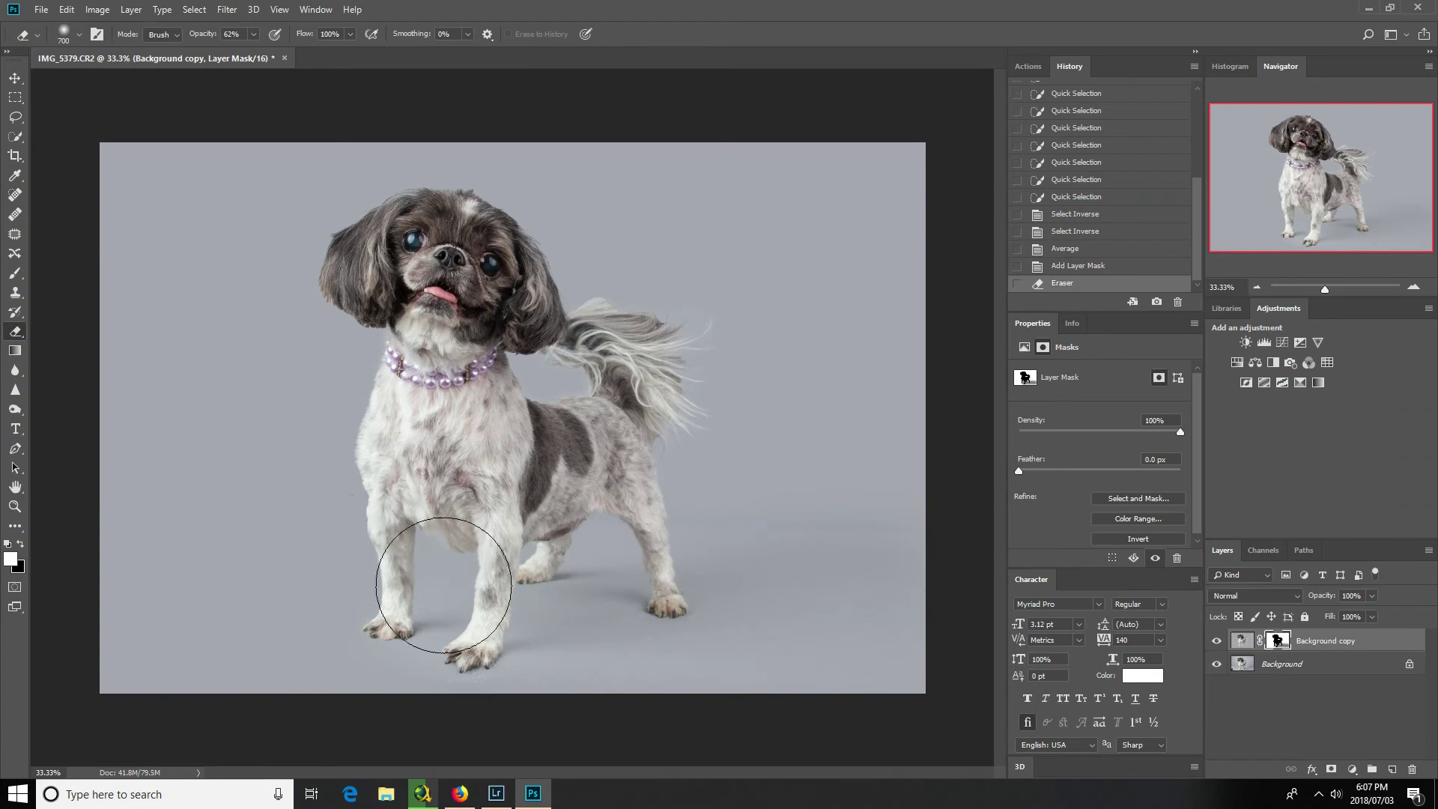
mouse_move(222, 569)
left_mouse_down()
mouse_move(159, 578)
mouse_move(885, 617)
mouse_move(23, 641)
mouse_move(890, 662)
mouse_move(884, 597)
mouse_move(68, 541)
mouse_move(49, 576)
mouse_move(273, 637)
mouse_move(928, 631)
mouse_move(956, 690)
left_mouse_up()
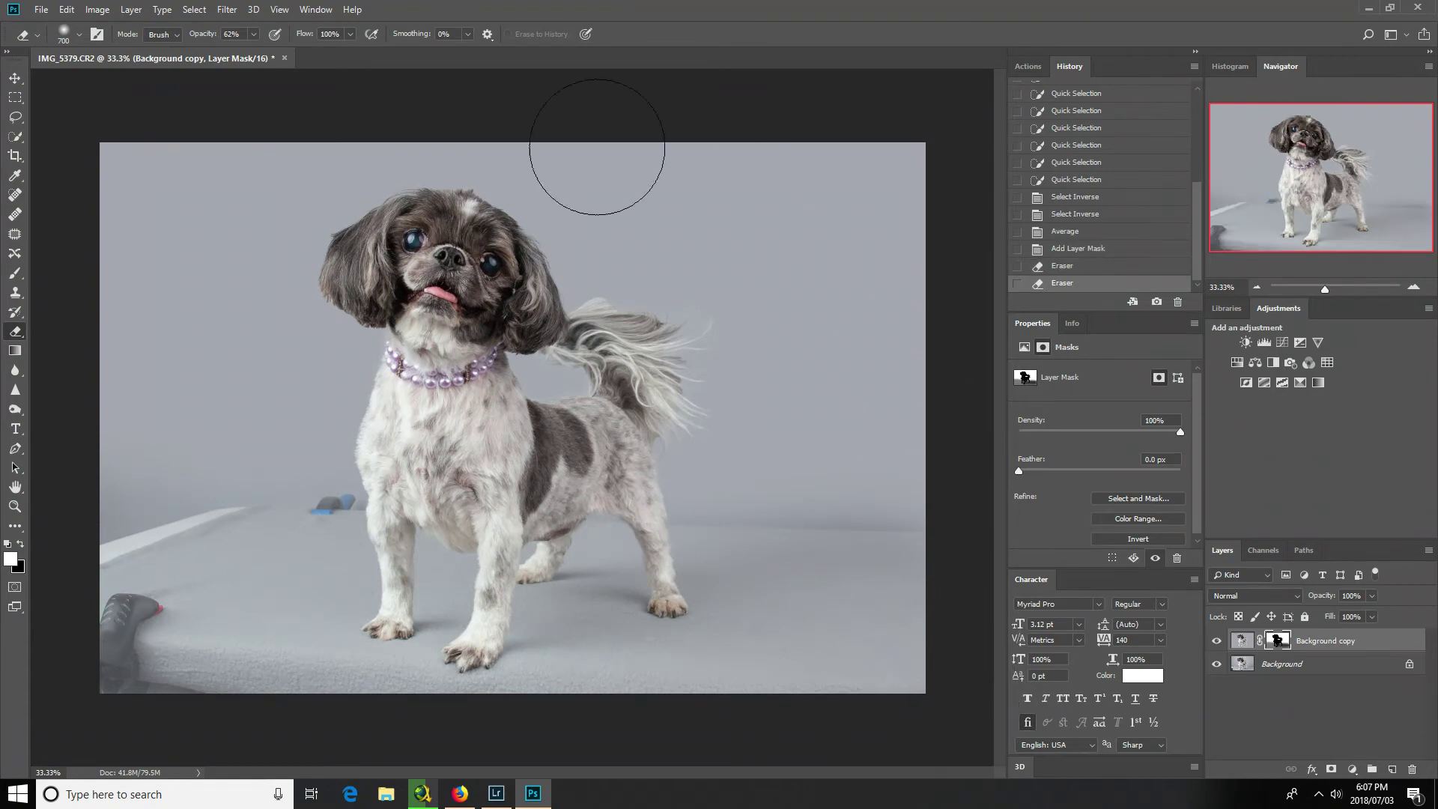
Paint the averaged backdrop back over the table edge, blue object and clutter beside the front legs, using swapped colors and a 400 px Eraser at 100% opacity.
left_click(255, 34)
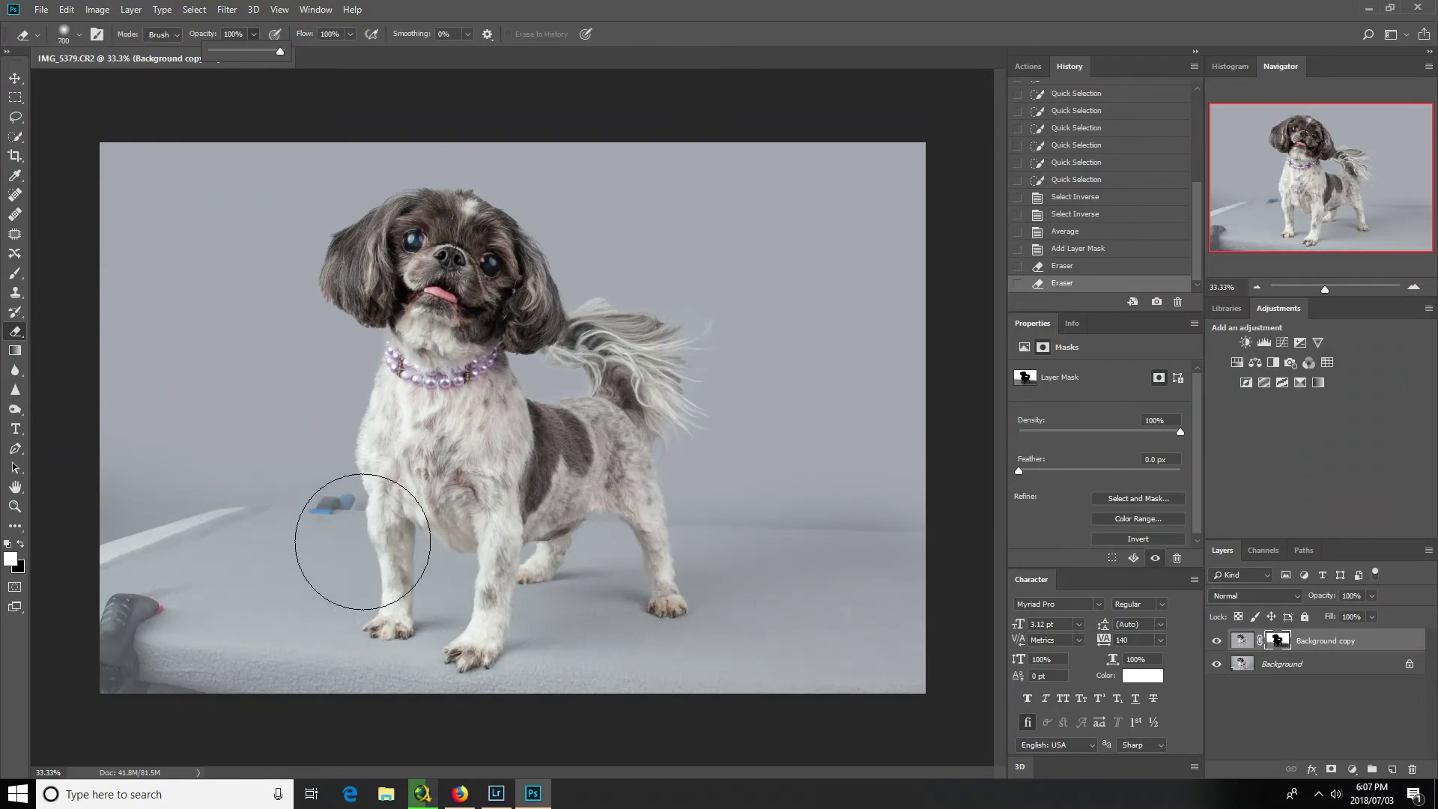
left_click(20, 545)
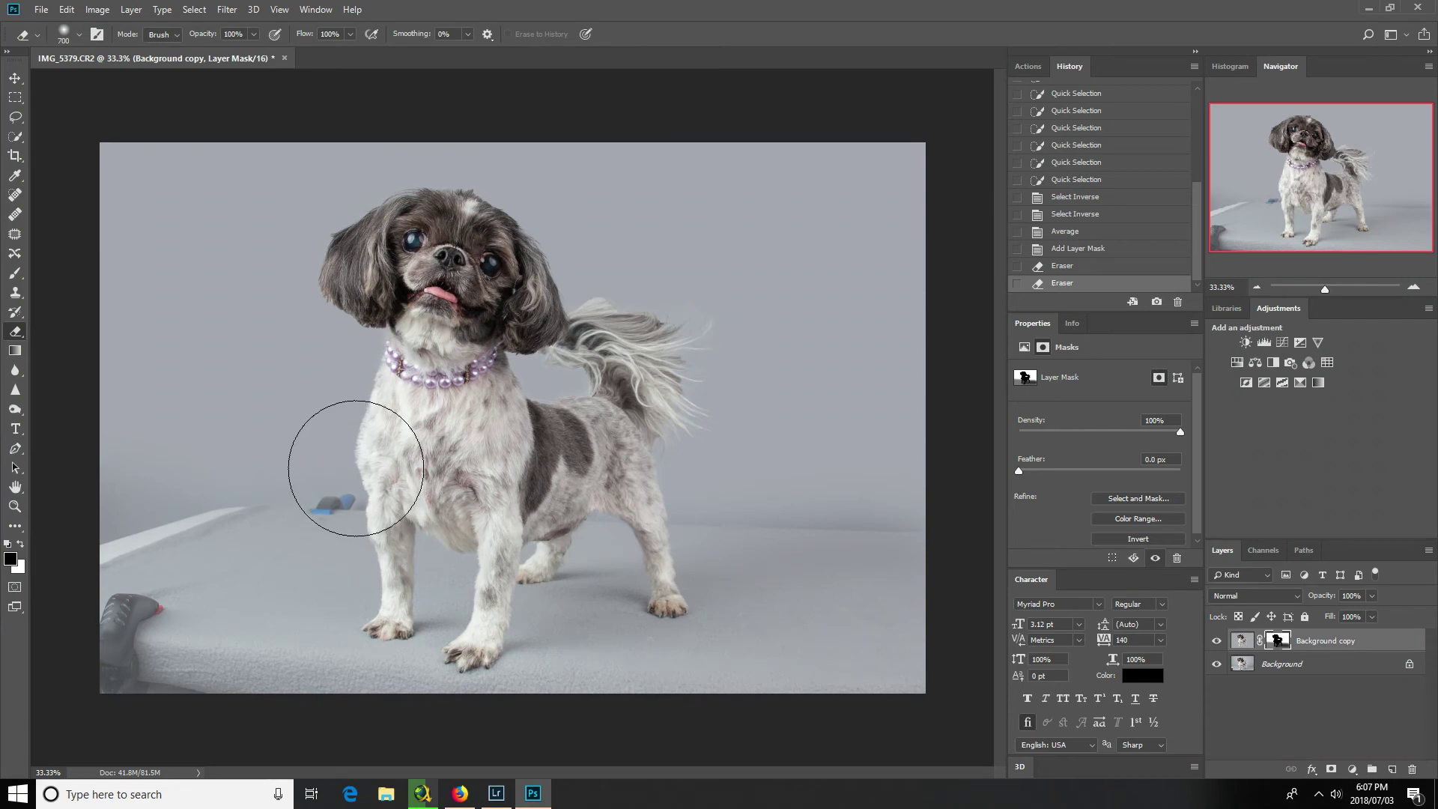
key("bracketleft")
key("bracketleft")
key("bracketleft")
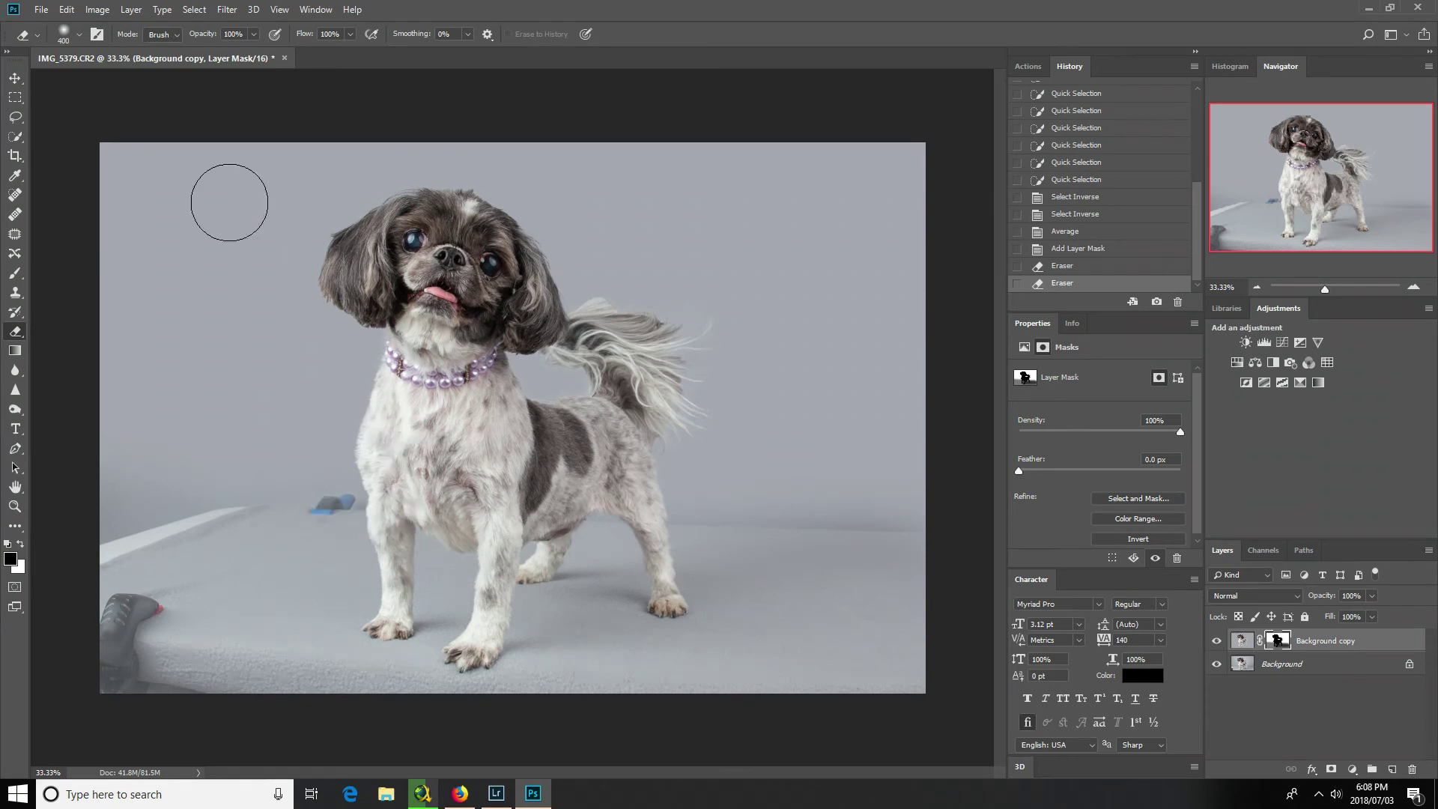
mouse_move(365, 495)
left_mouse_down()
mouse_move(245, 502)
mouse_move(105, 557)
mouse_move(156, 510)
mouse_move(99, 521)
mouse_move(128, 488)
mouse_move(117, 646)
mouse_move(129, 604)
mouse_move(156, 686)
mouse_move(239, 702)
mouse_move(122, 675)
mouse_move(108, 636)
mouse_move(169, 544)
mouse_move(231, 498)
mouse_move(177, 540)
mouse_move(166, 618)
mouse_move(200, 661)
mouse_move(315, 696)
mouse_move(566, 698)
left_mouse_up()
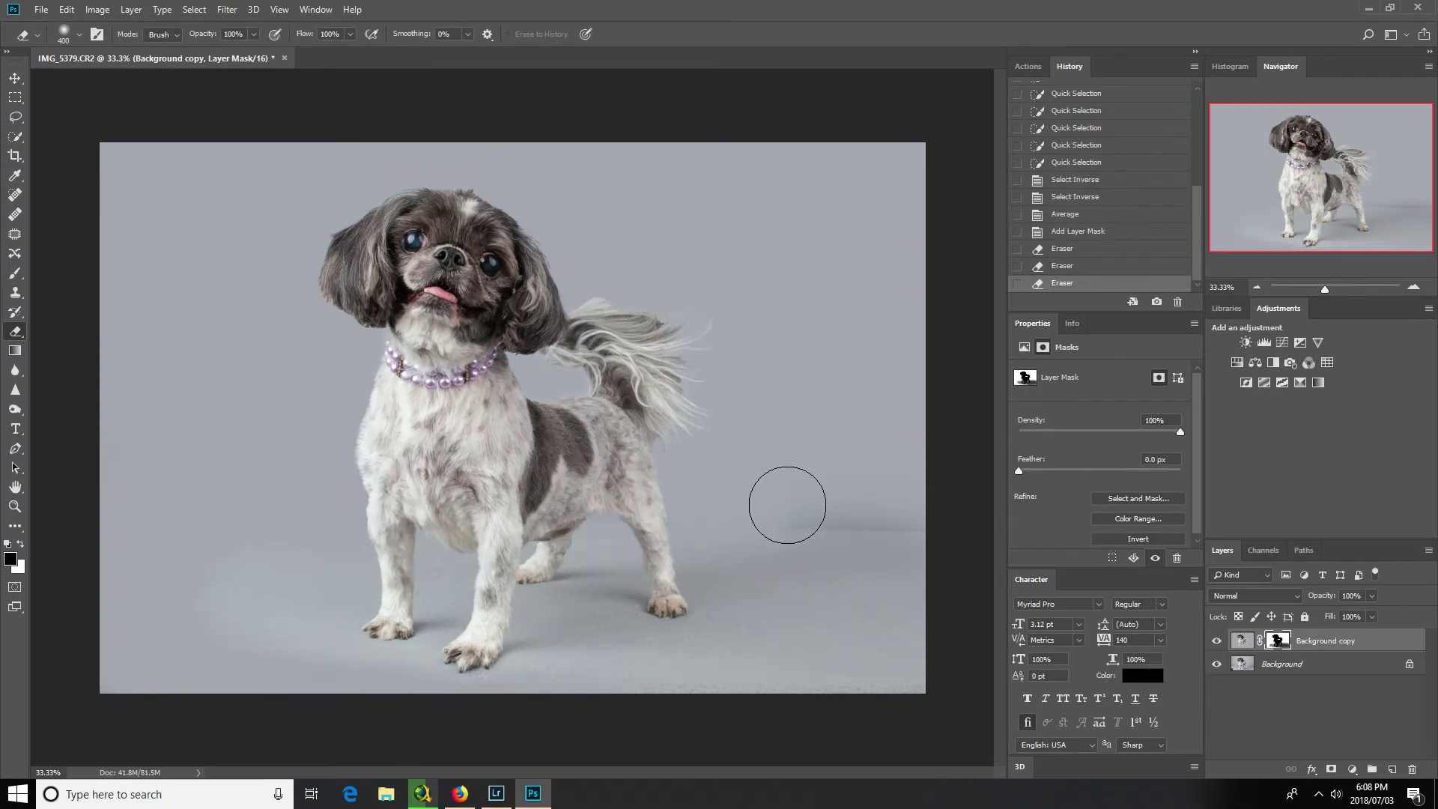
Cover the table's horizon line behind the dog's rear and the image's lower edge with the averaged backdrop, using the Eraser on the layer mask.
left_click_drag(671, 497, 577, 488)
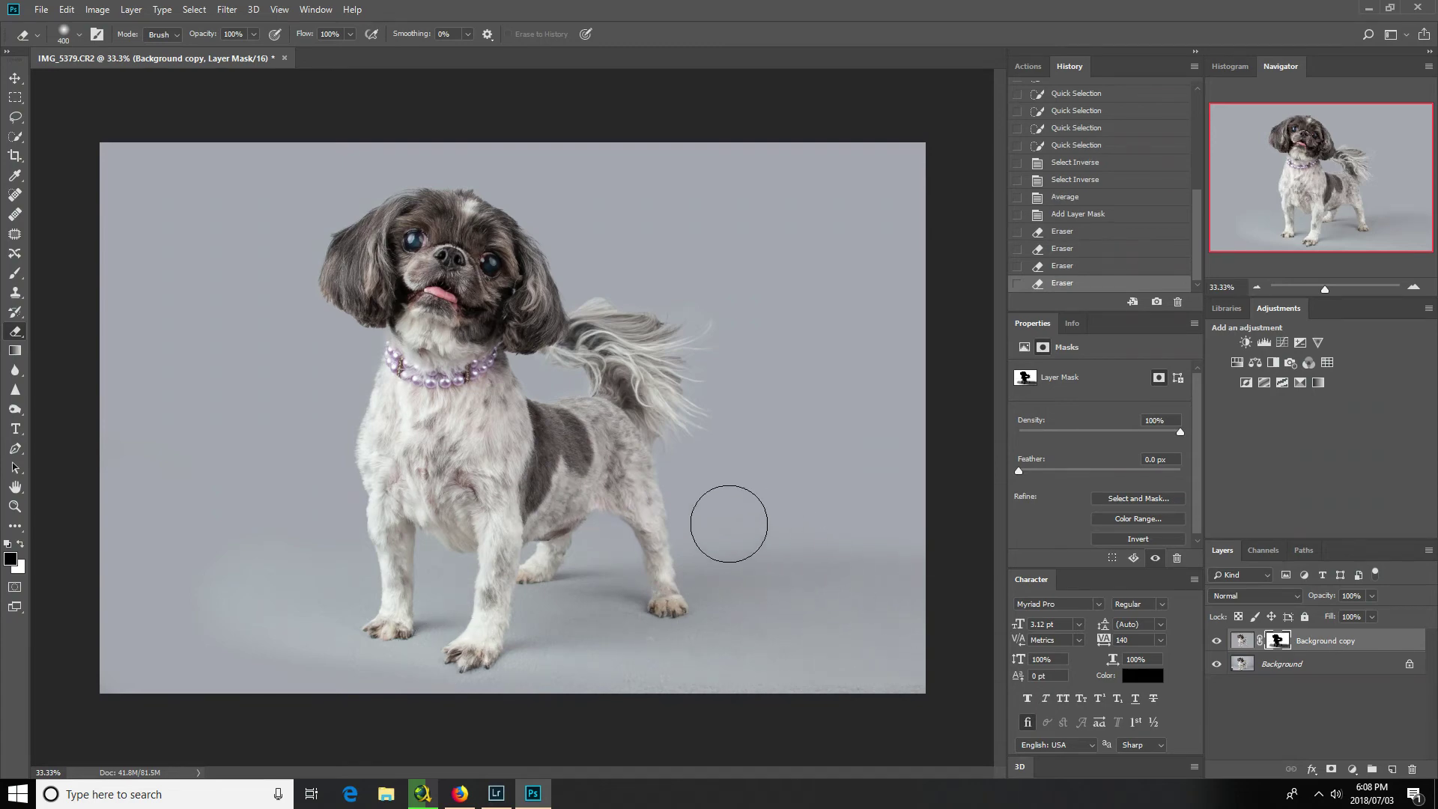
left_click_drag(889, 522, 996, 526)
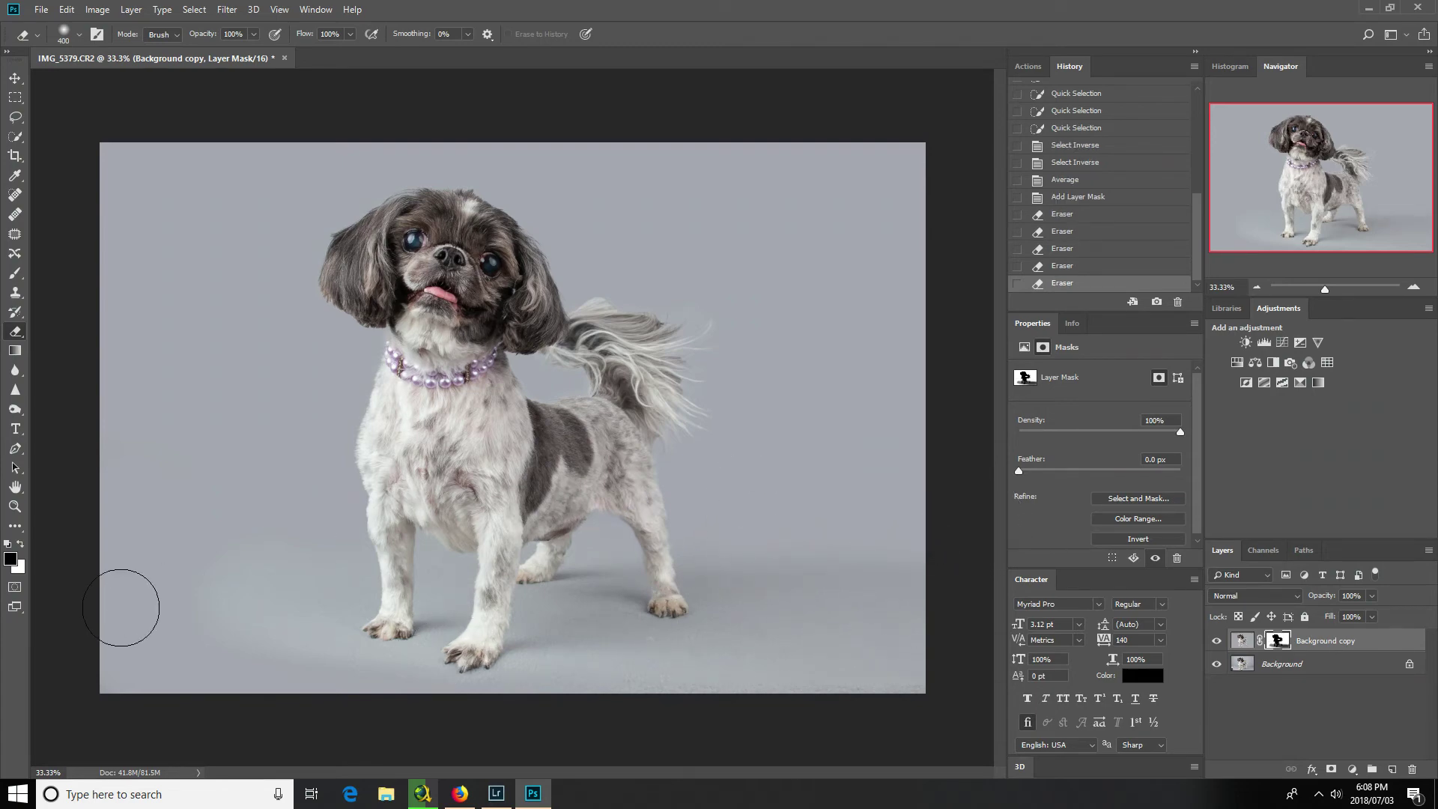
left_click_drag(138, 649, 561, 706)
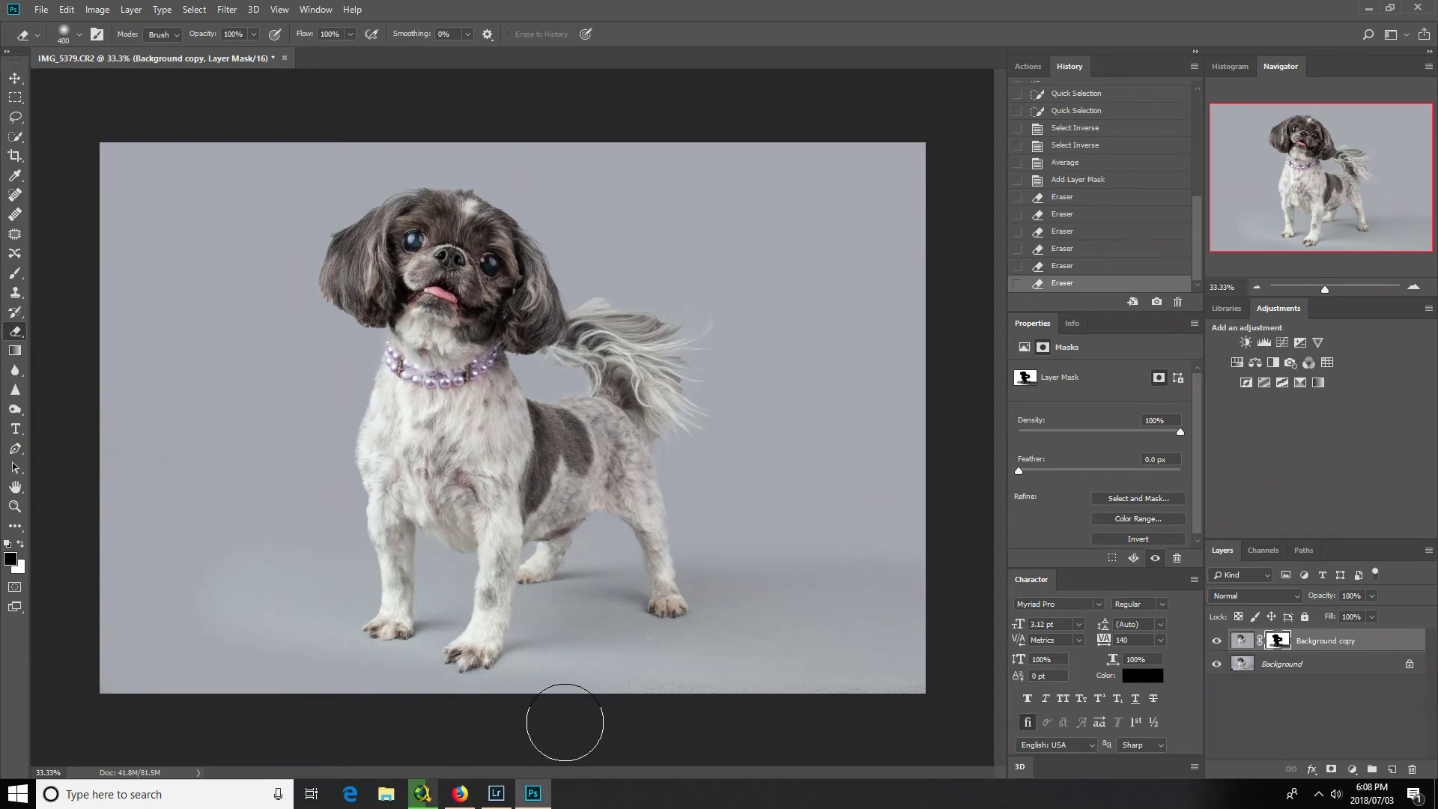
Blend the backdrop into the floor around the dog with the Eraser at 49% opacity, and restore the rear paw's shadow with swapped mask colors.
left_click(254, 35)
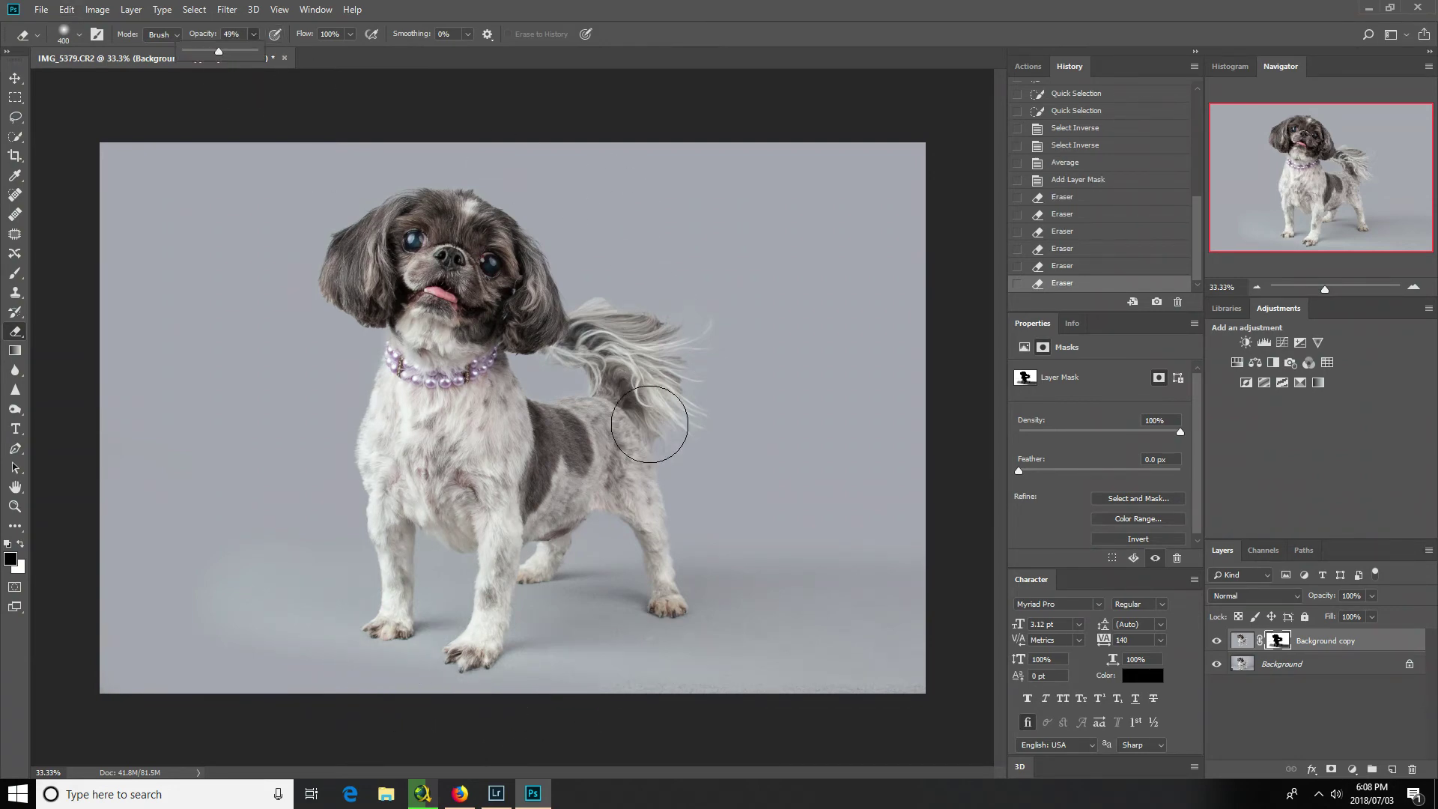
left_click(759, 540)
mouse_move(759, 539)
left_mouse_down()
mouse_move(935, 558)
mouse_move(735, 537)
mouse_move(946, 539)
left_mouse_up()
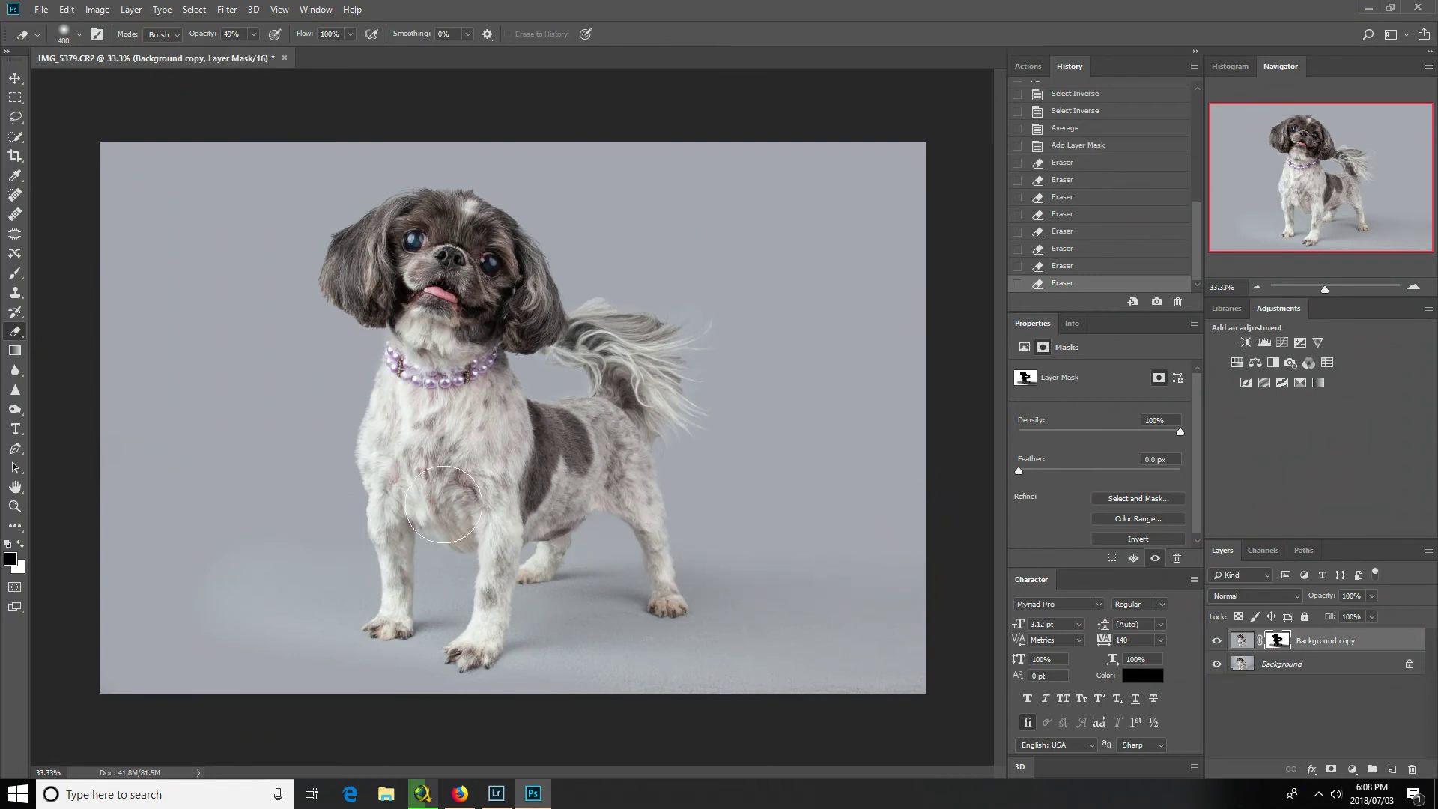
mouse_move(198, 551)
left_mouse_down()
mouse_move(188, 608)
mouse_move(268, 664)
mouse_move(430, 718)
mouse_move(554, 721)
left_mouse_up()
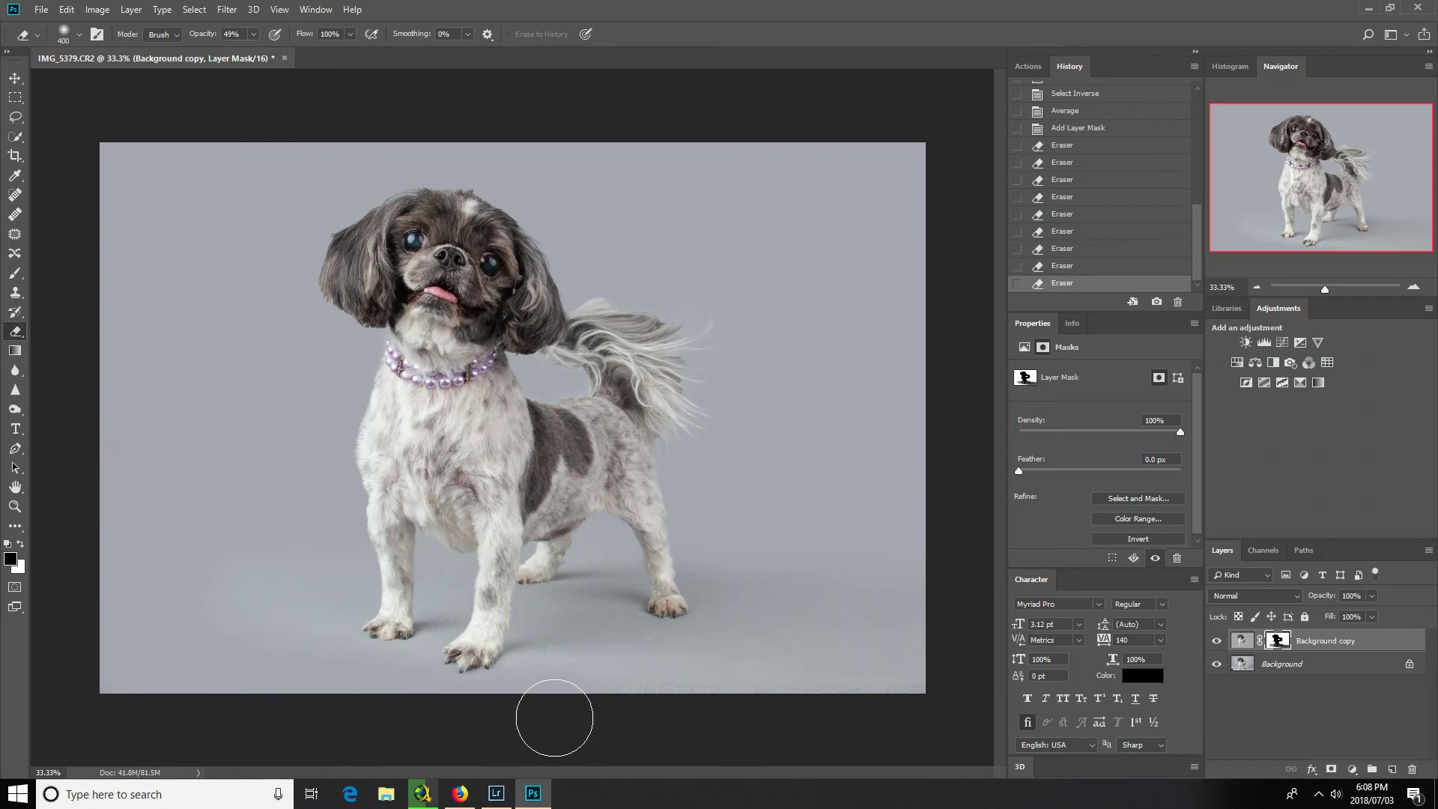
mouse_move(750, 534)
left_mouse_down()
mouse_move(835, 530)
mouse_move(816, 626)
left_mouse_up()
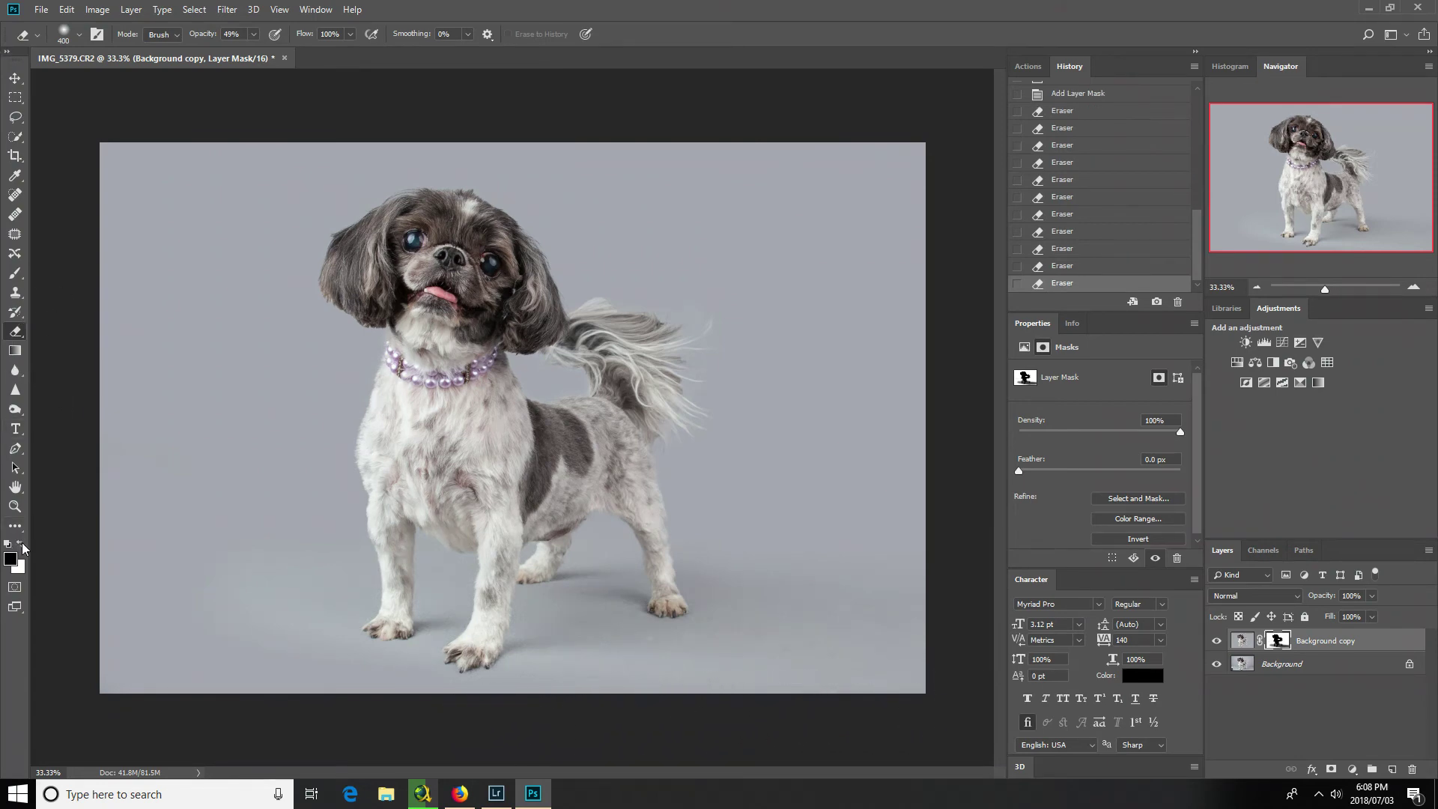
left_click(19, 546)
mouse_move(629, 590)
left_mouse_down()
mouse_move(572, 584)
mouse_move(497, 632)
mouse_move(379, 604)
mouse_move(640, 615)
left_mouse_up()
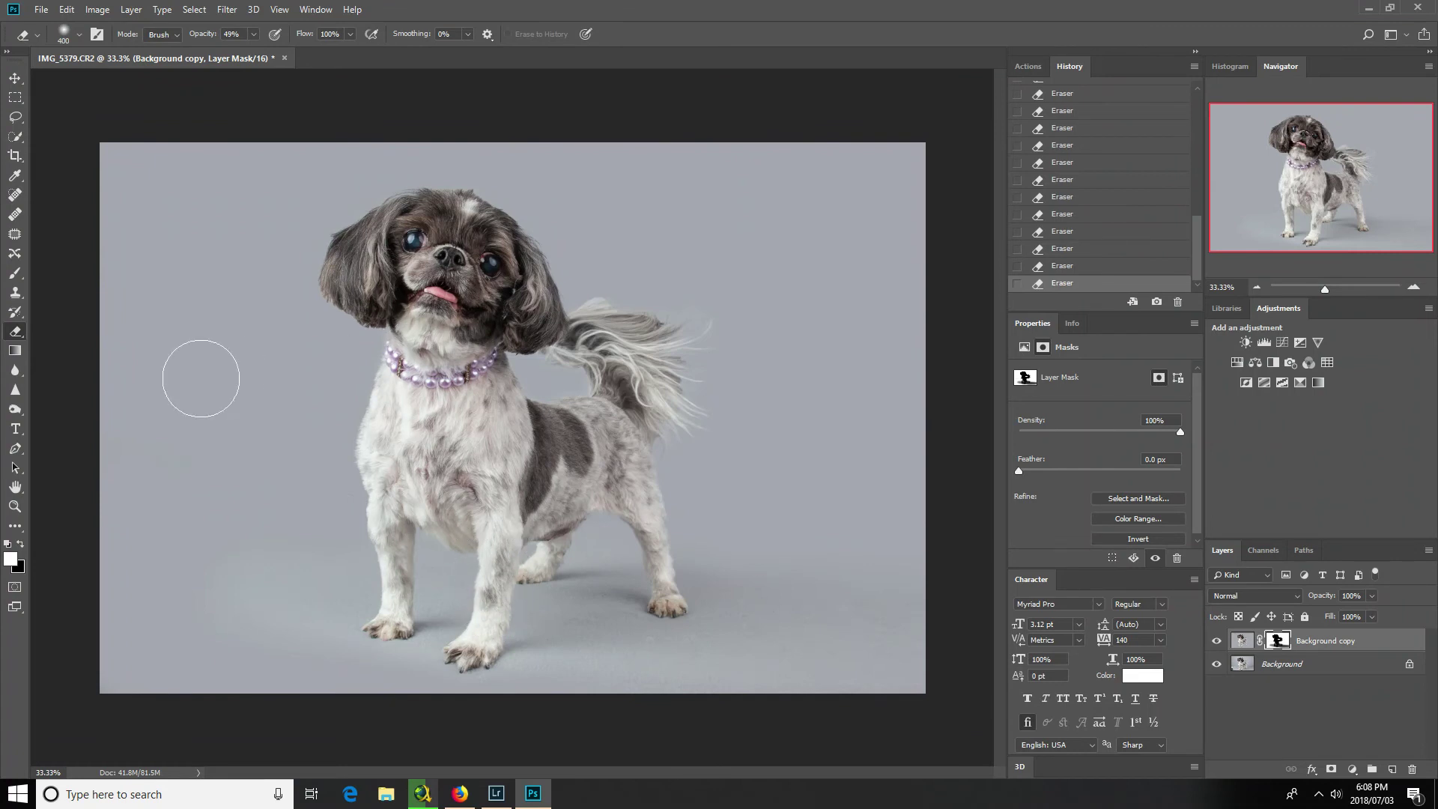
Refine the layer mask along the dog's head and tail hair with the Eraser at 100% opacity, 15% flow and size 125, then swap the colors.
left_click_drag(253, 55, 340, 45)
left_click(346, 34)
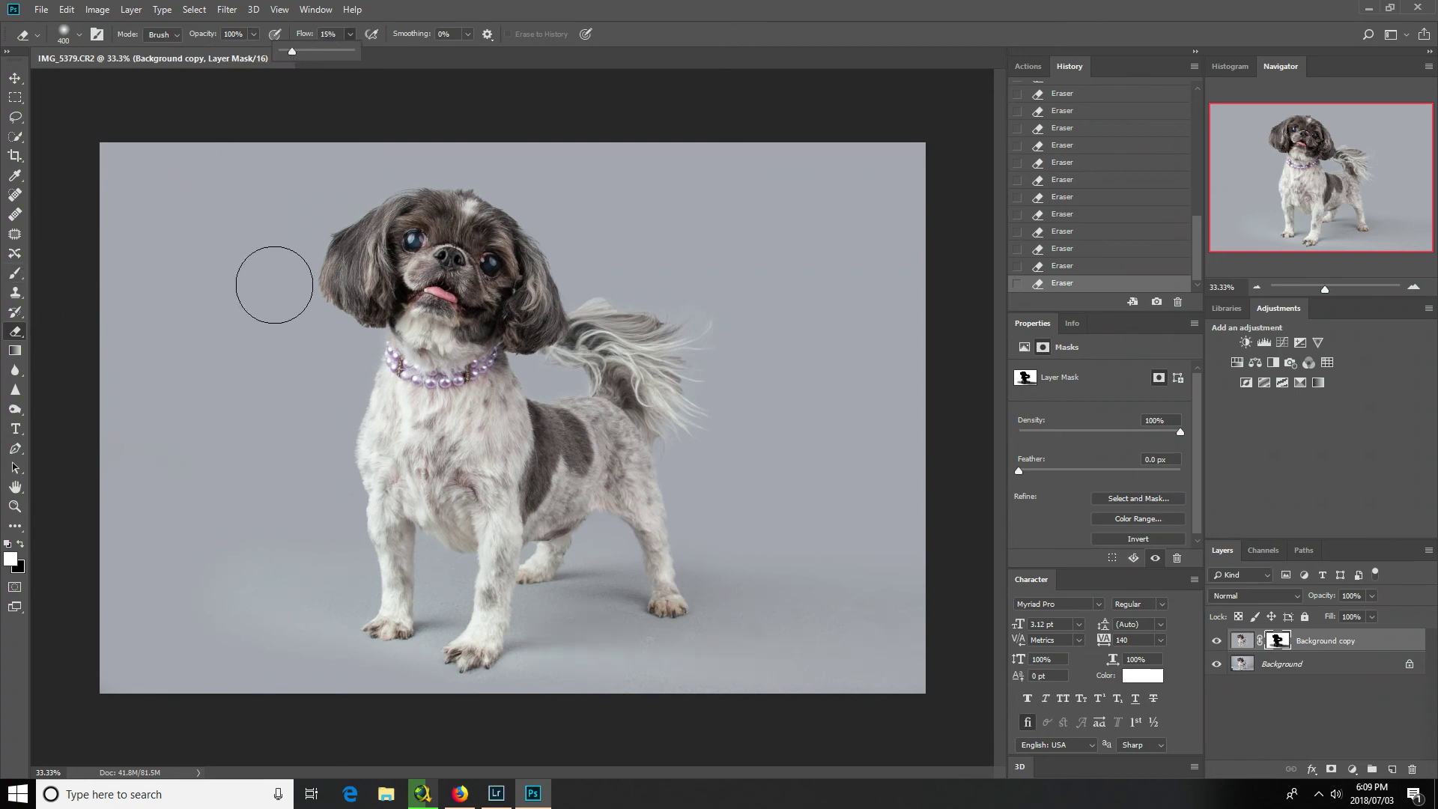
key("bracketleft")
key("bracketleft")
key("bracketleft")
key("bracketleft")
key("bracketleft")
key("bracketleft")
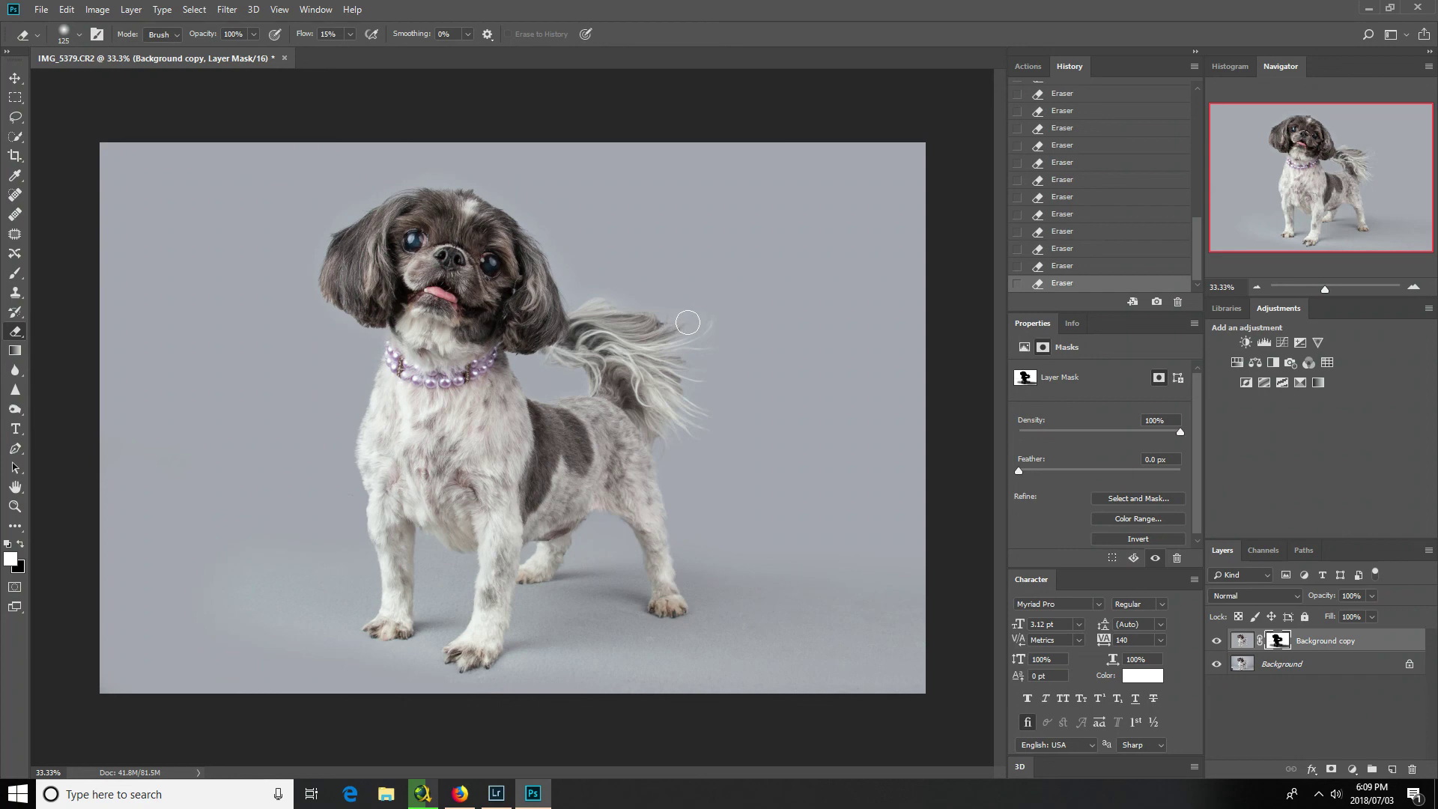
left_click(21, 546)
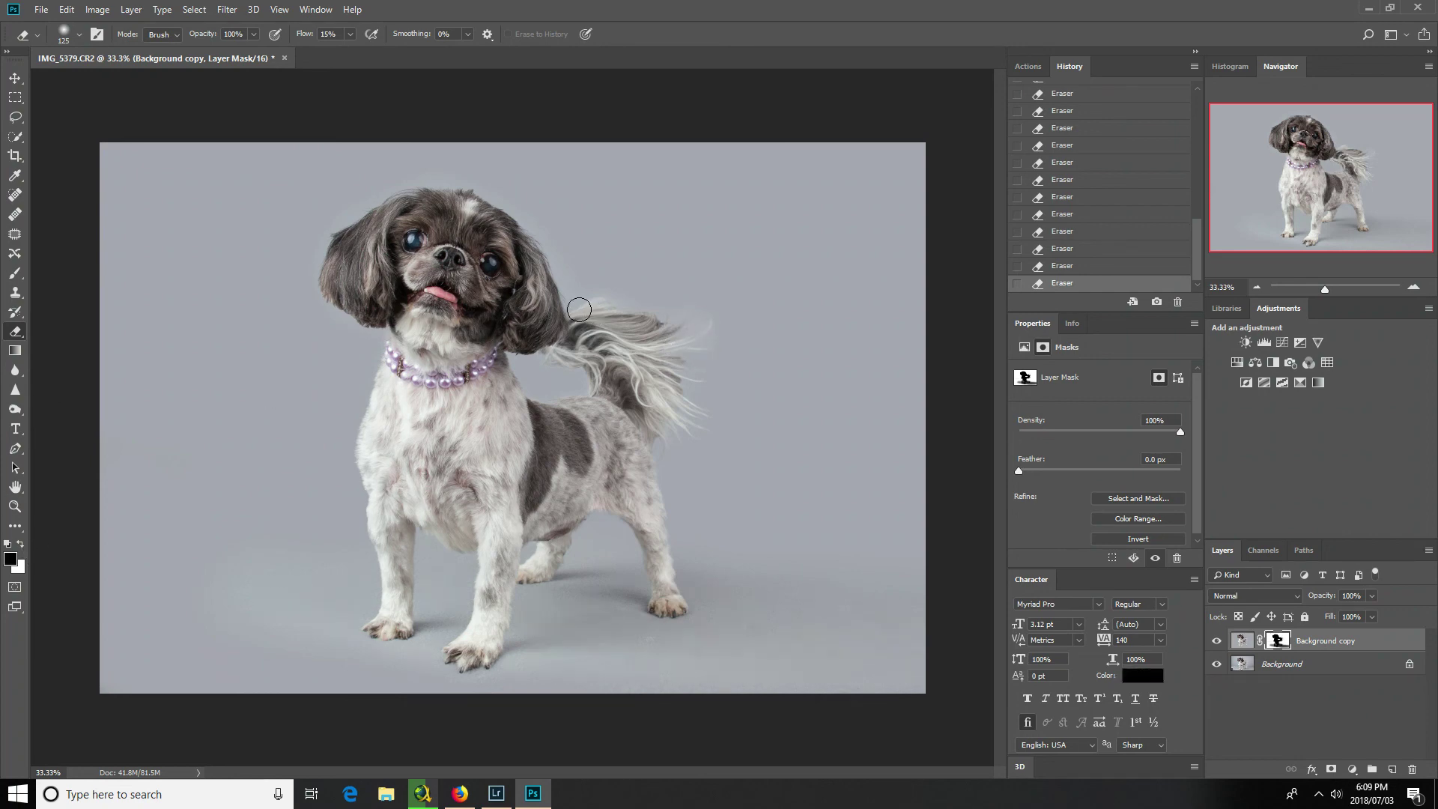